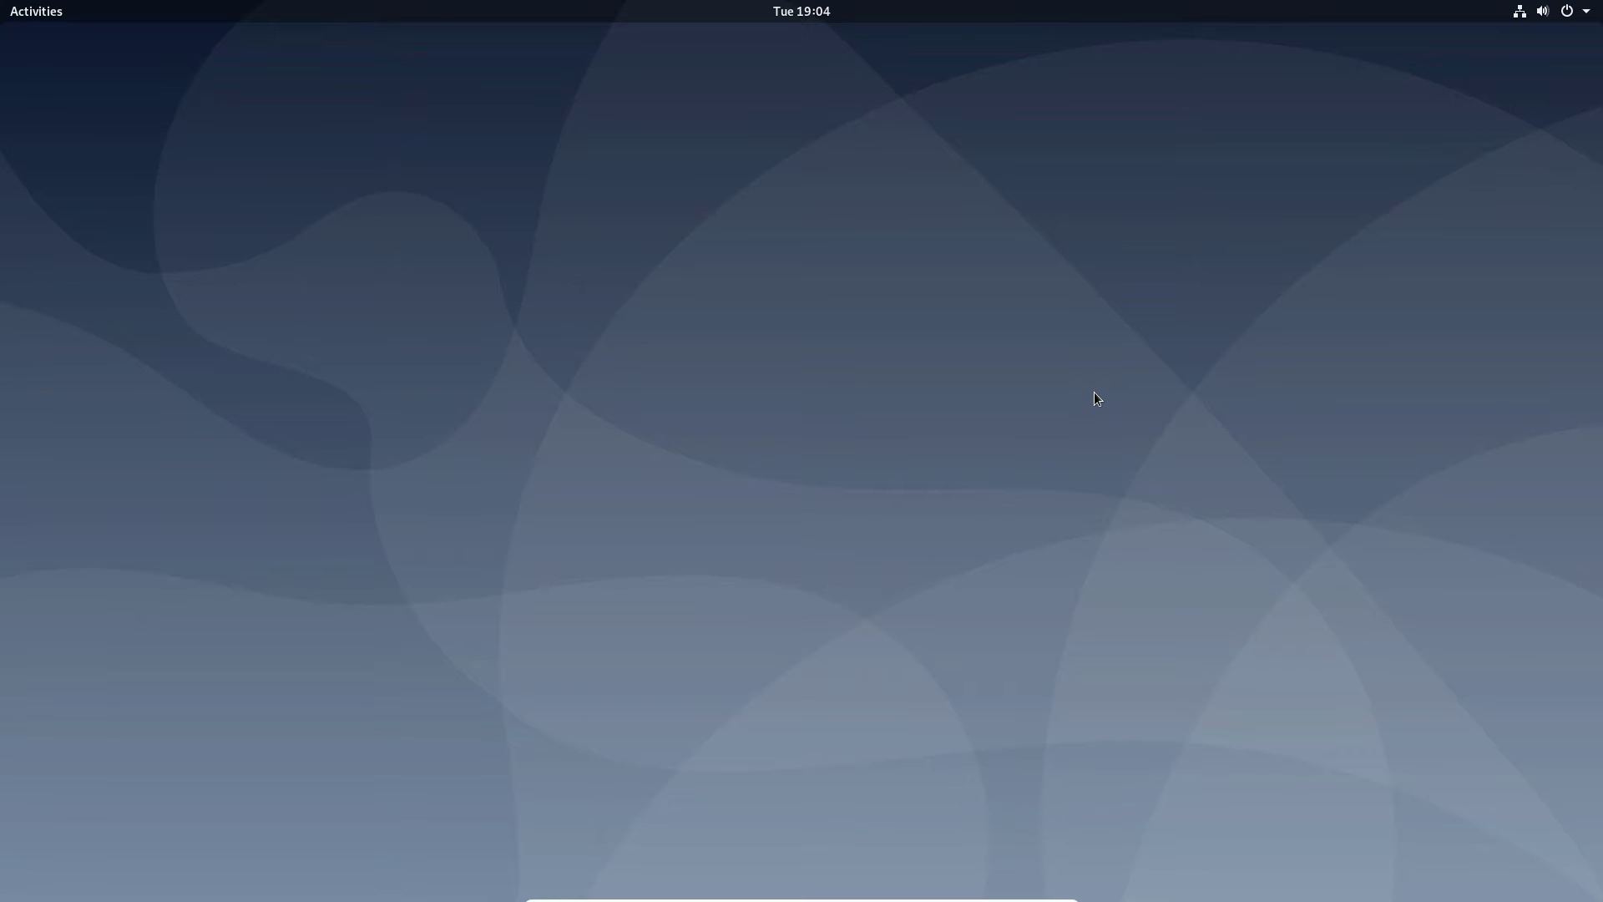
# Bring up the GNOME activities overview from the top-left corner.
pyautogui.click(28, 17)
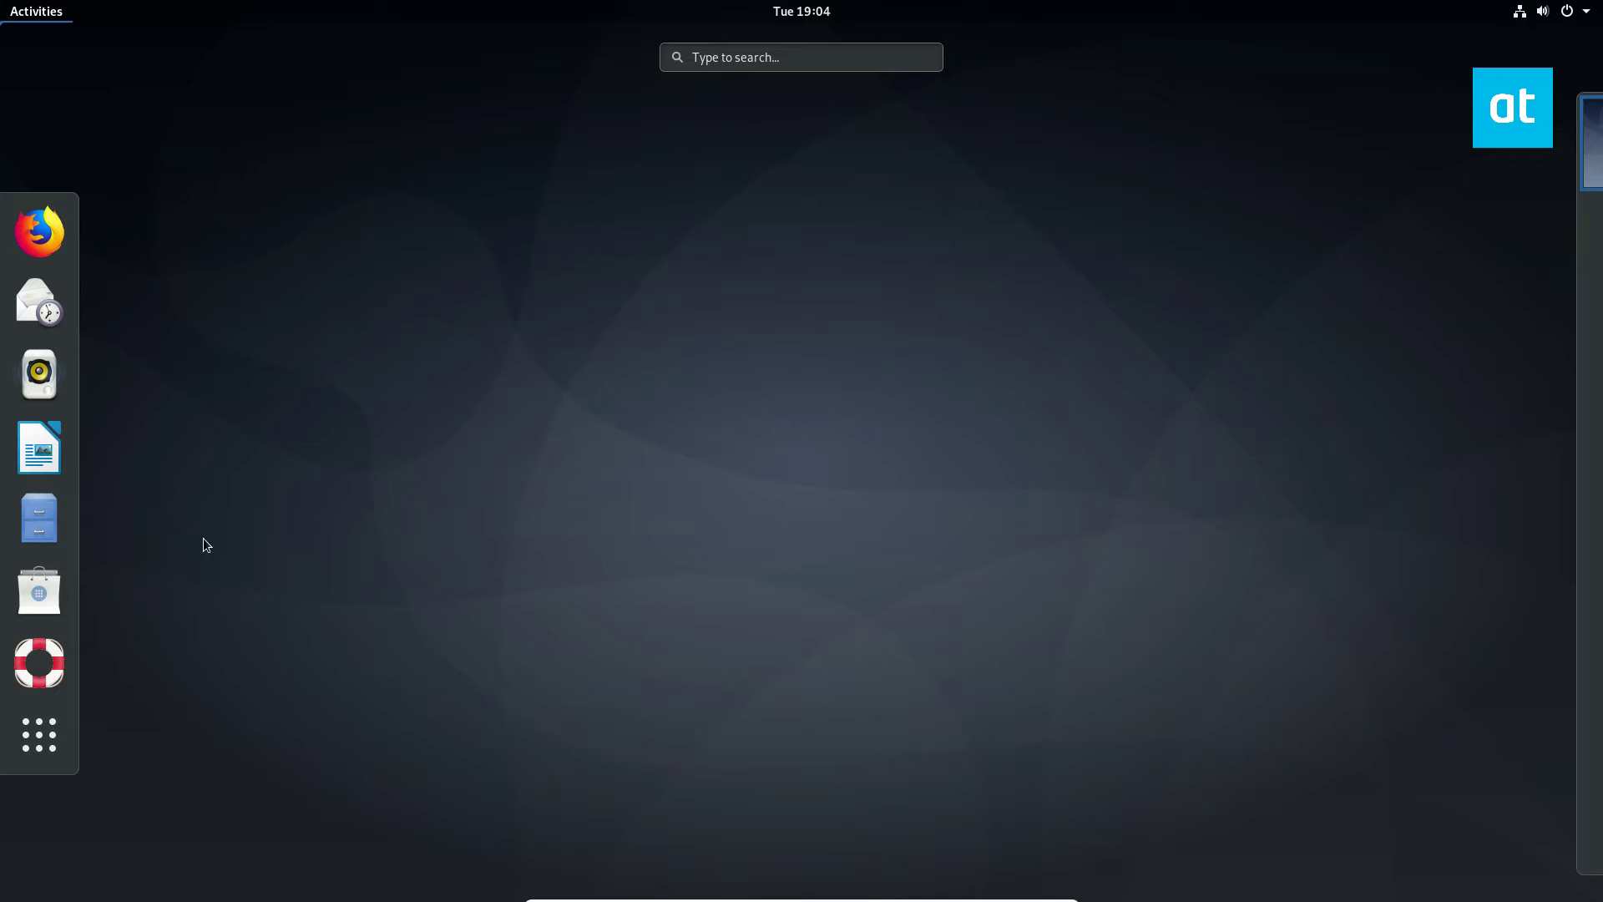
# Launch Software, dismiss the welcome, search 'dash to panel' and start removing the installed extension.
pyautogui.click(39, 593)
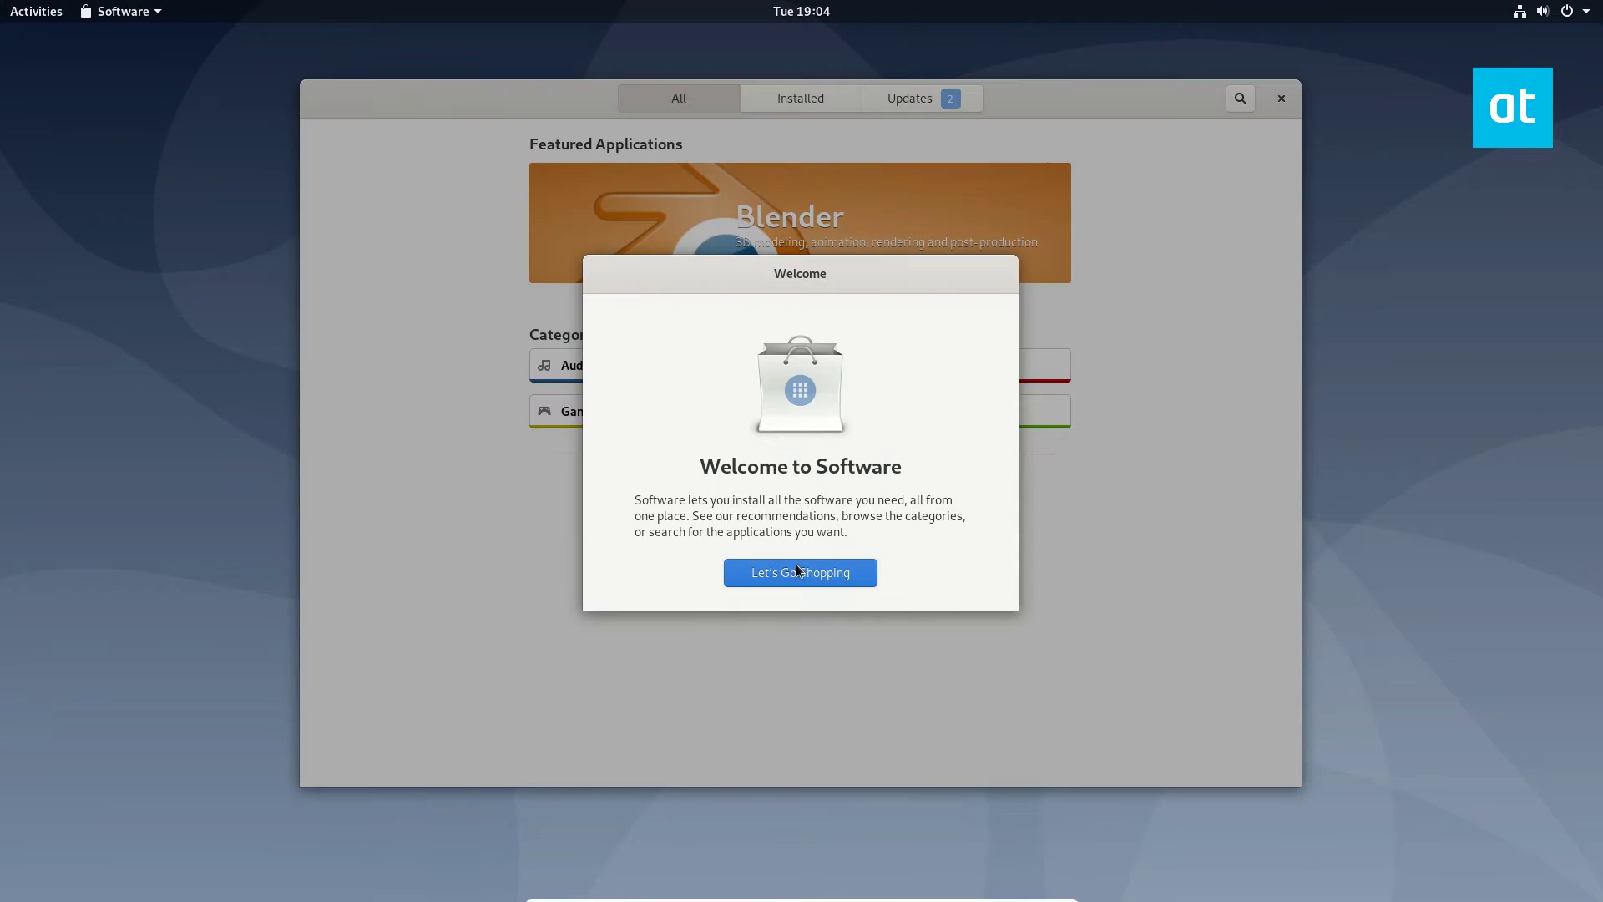
pyautogui.click(797, 572)
pyautogui.click(1246, 102)
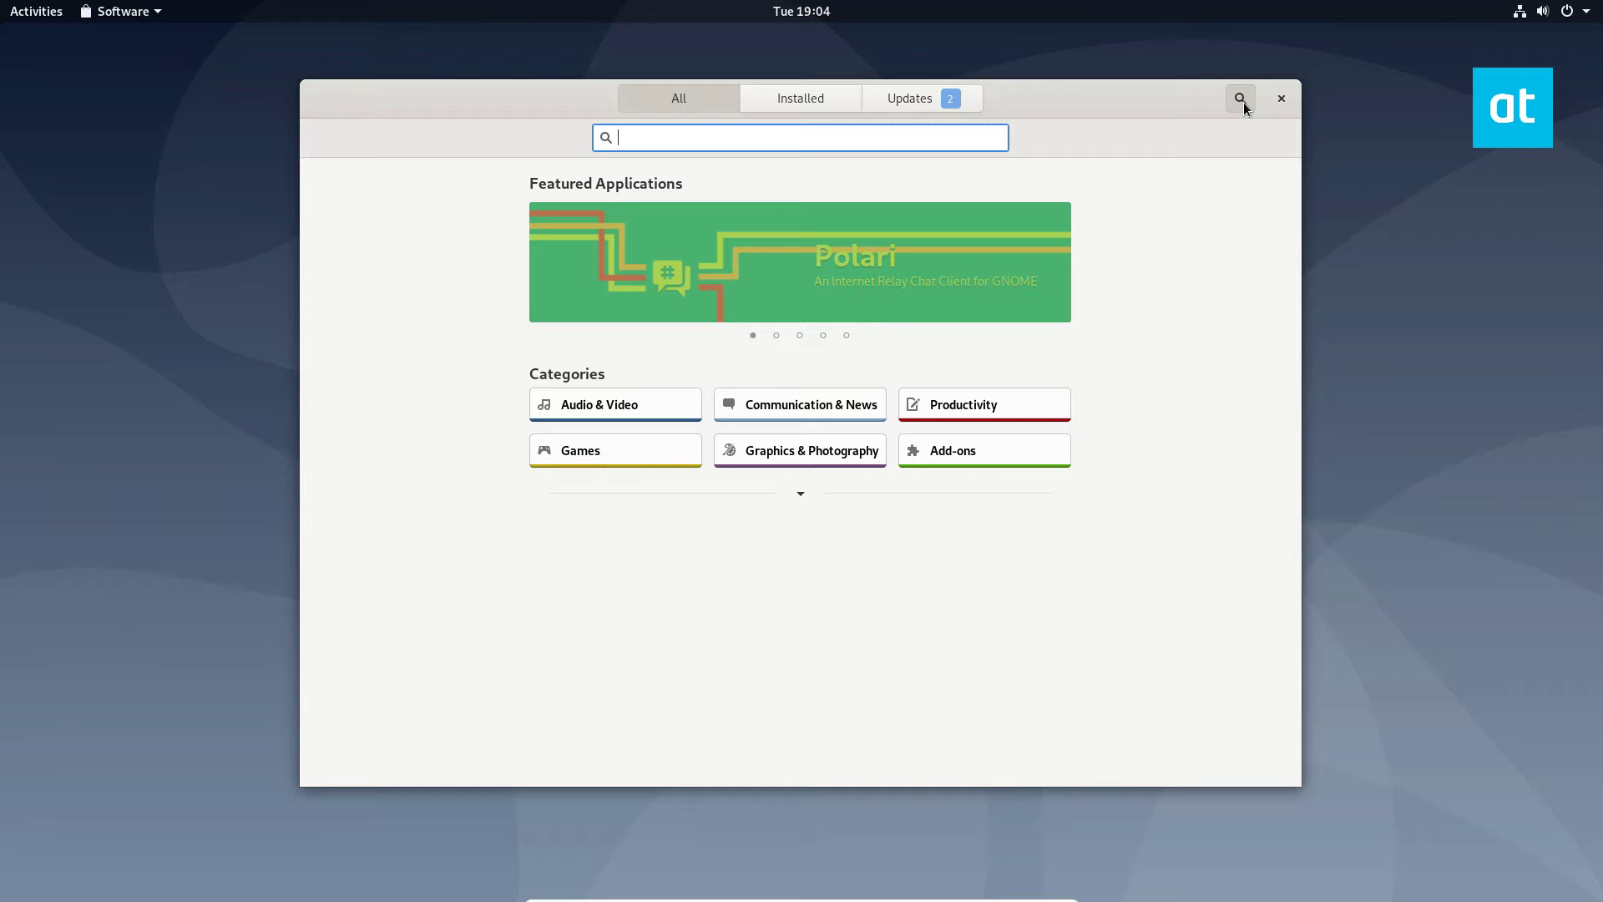
pyautogui.write('dash to ')
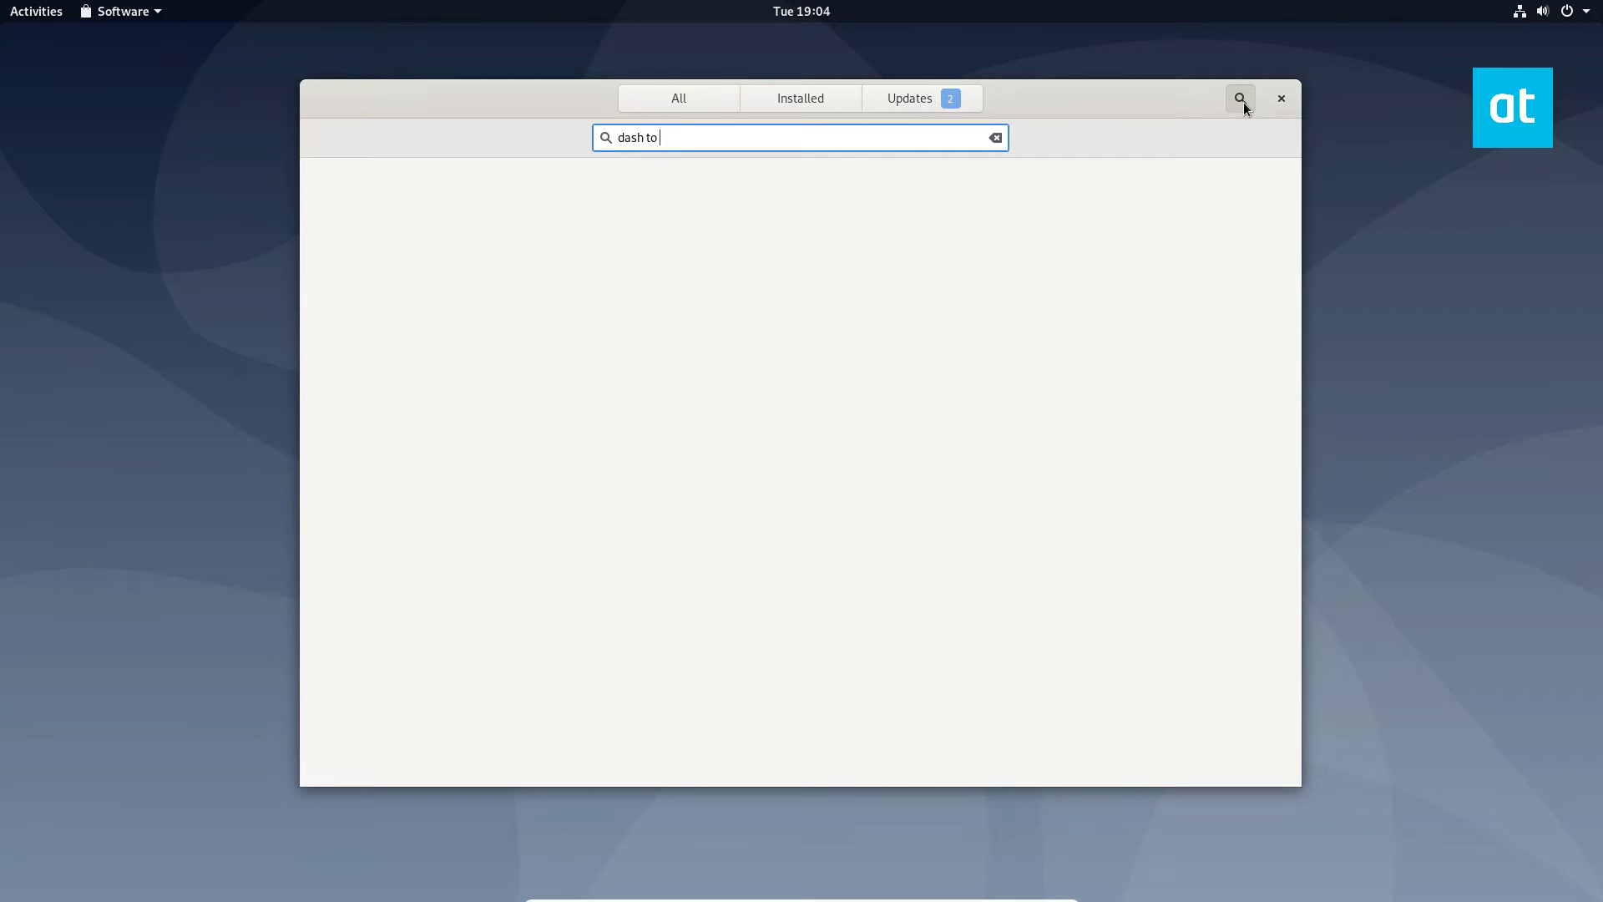
pyautogui.write('panel')
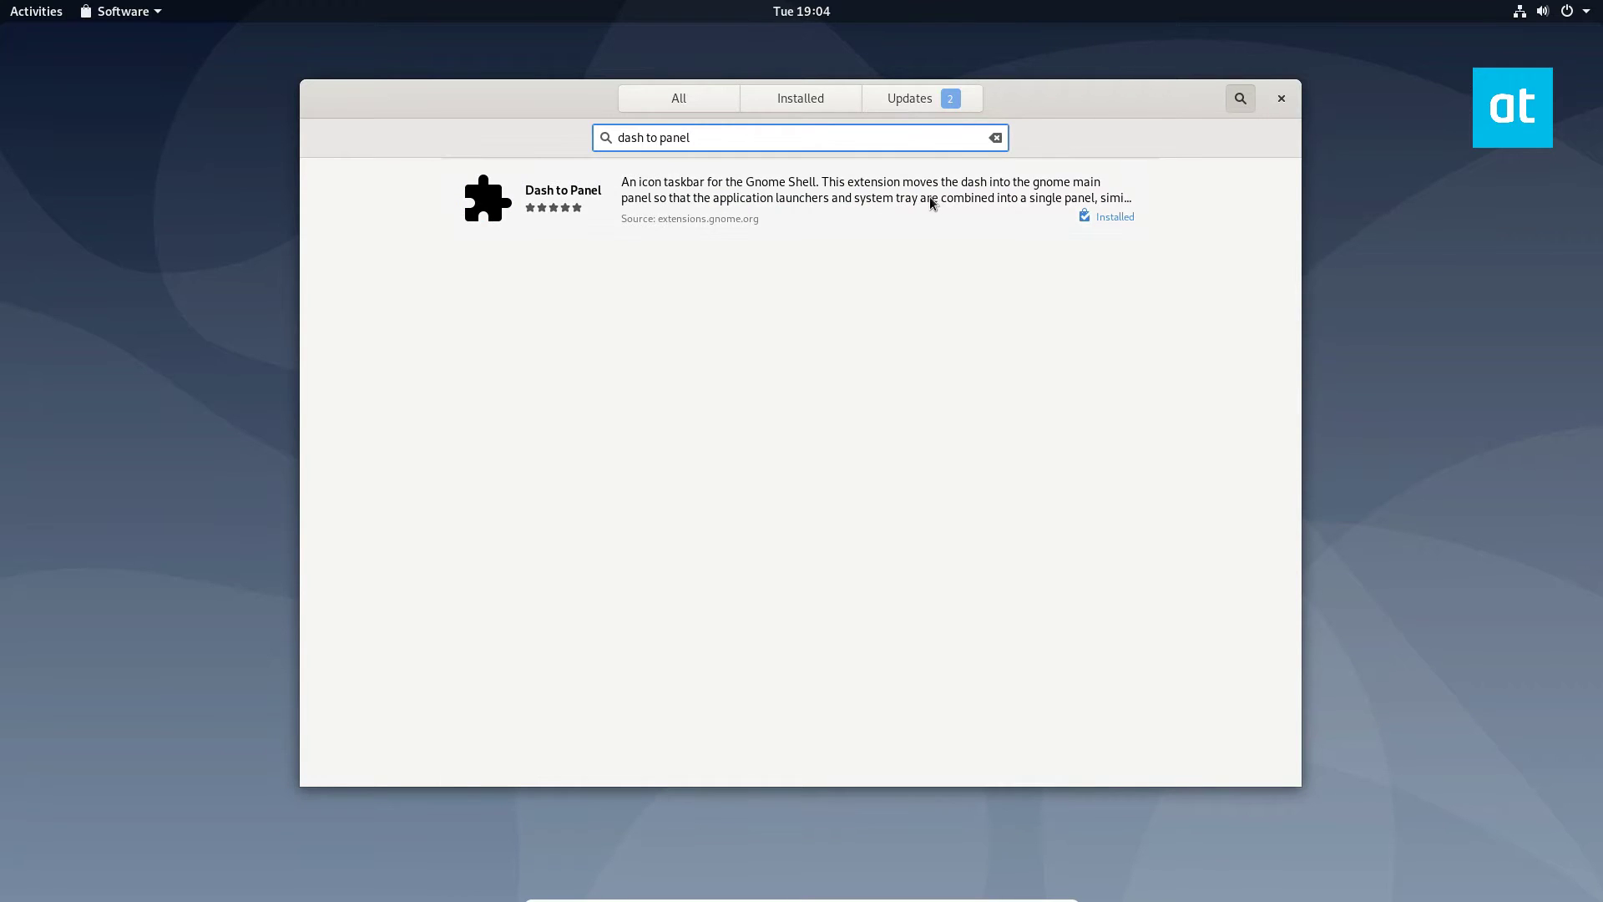
pyautogui.click(931, 201)
pyautogui.click(638, 221)
# Confirm removal of Dash to Panel, then download and install it again.
pyautogui.click(895, 473)
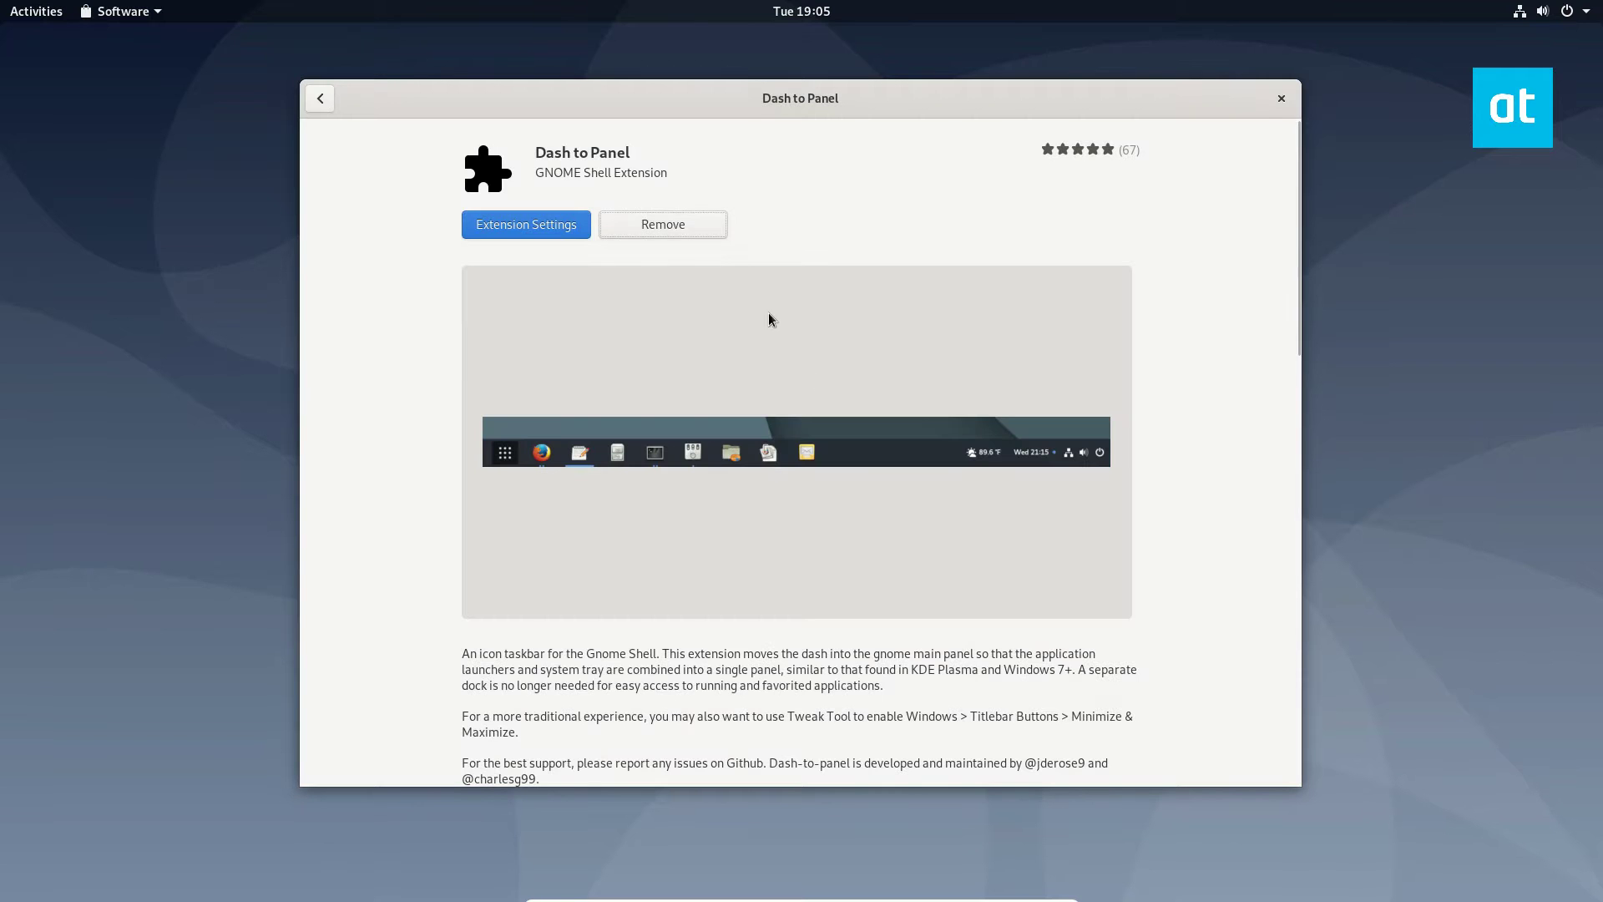
pyautogui.click(522, 229)
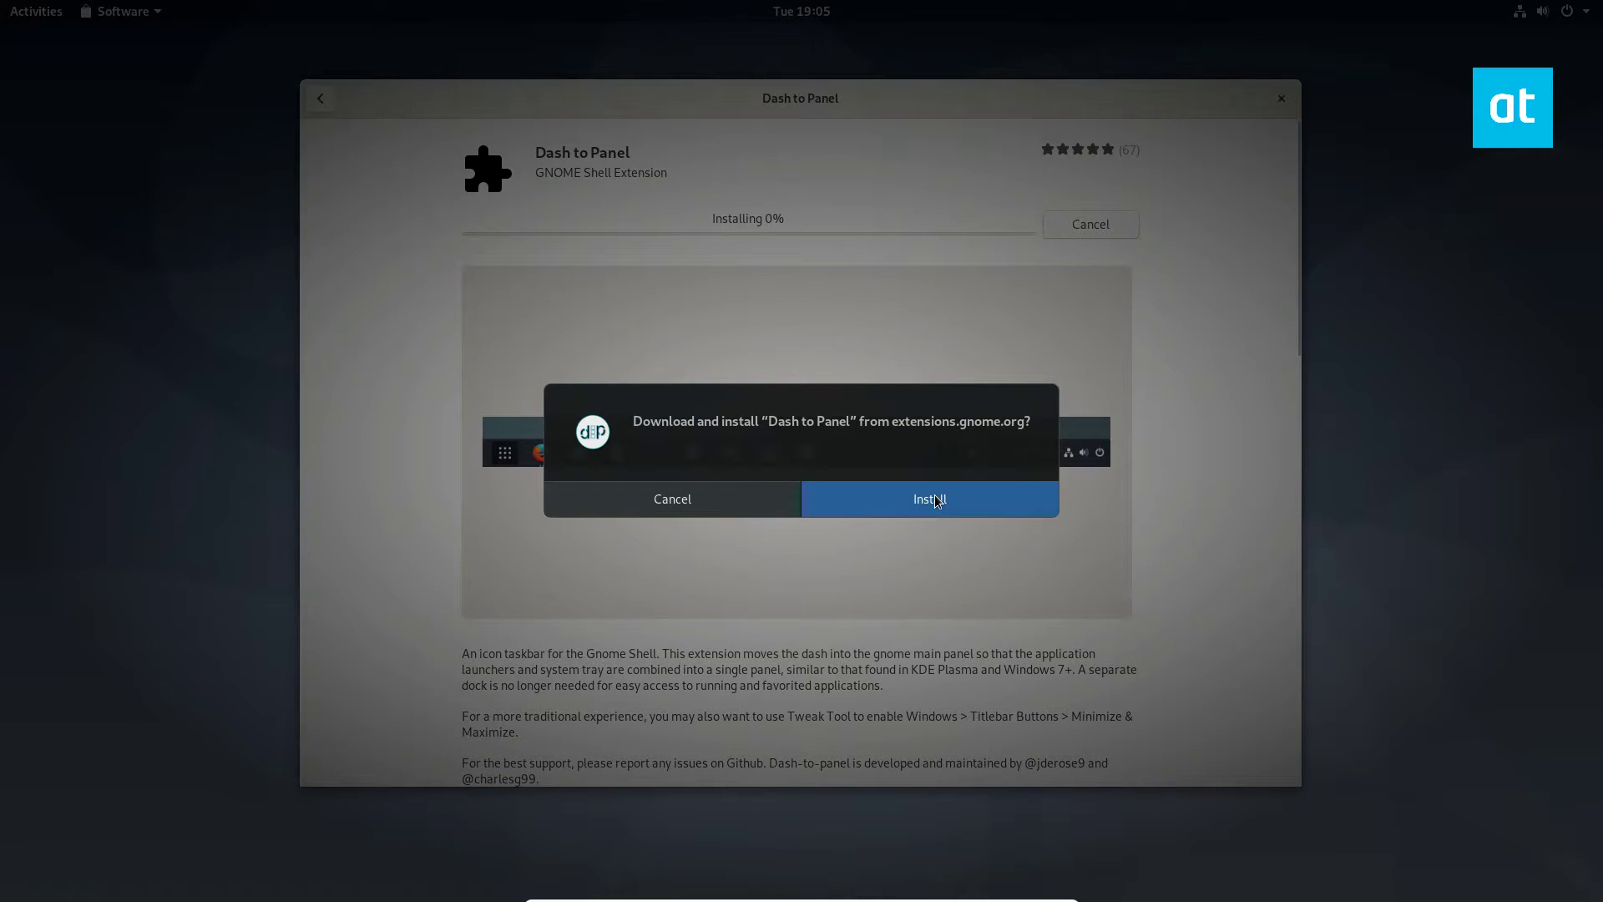
pyautogui.click(935, 496)
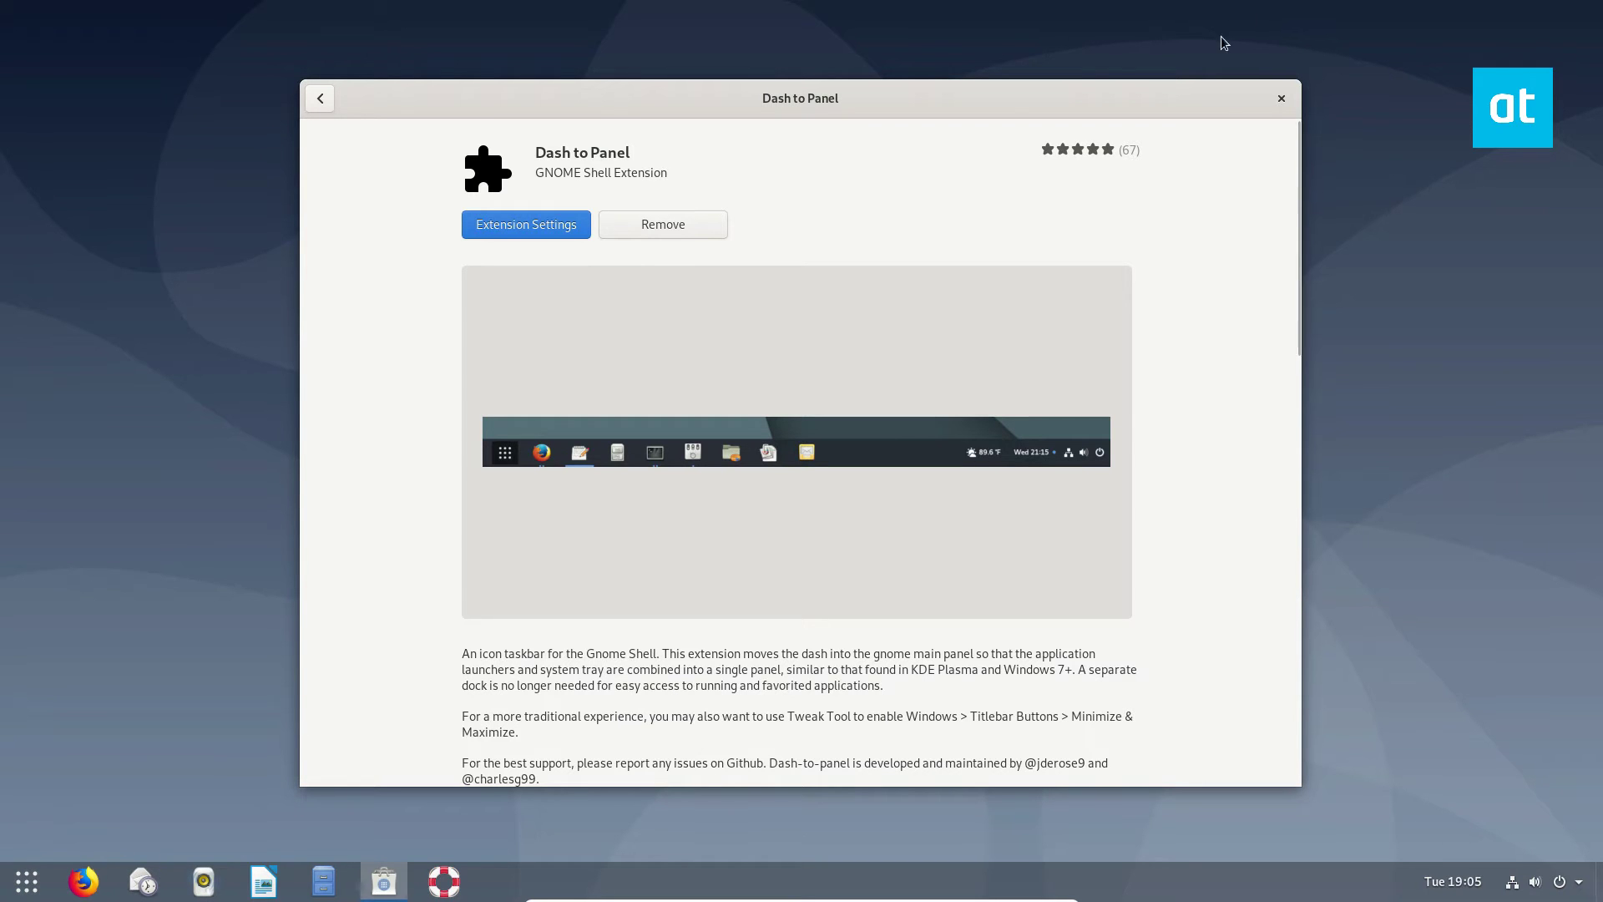
# Try the taskbar's applications grid, system status menu and calendar panel, then show the bare desktop.
pyautogui.click(34, 887)
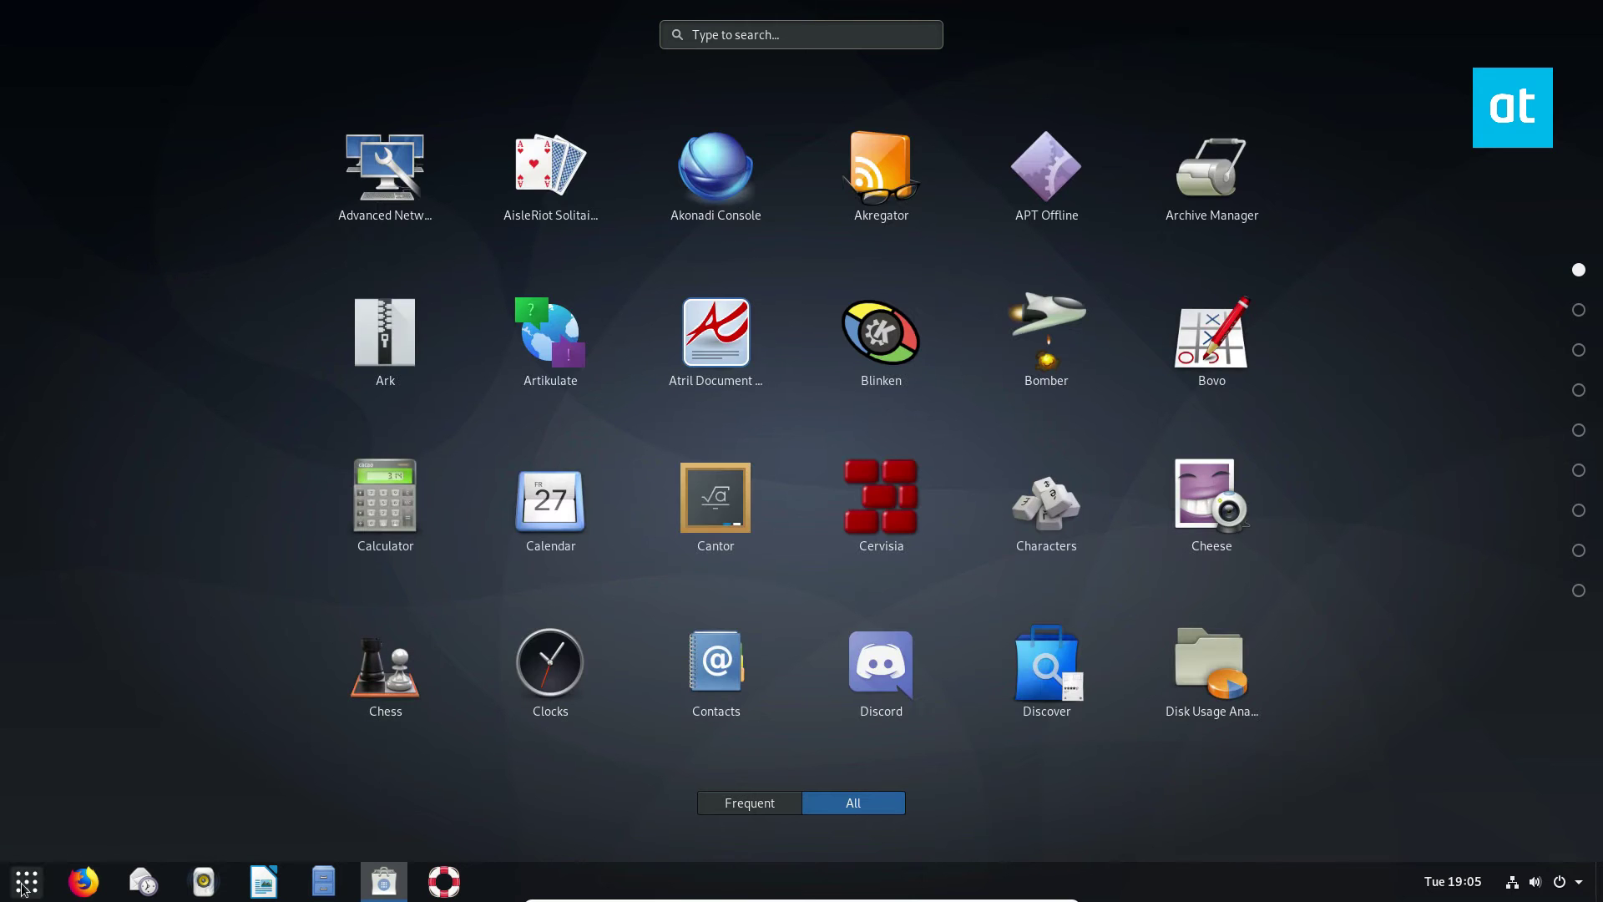
pyautogui.click(28, 882)
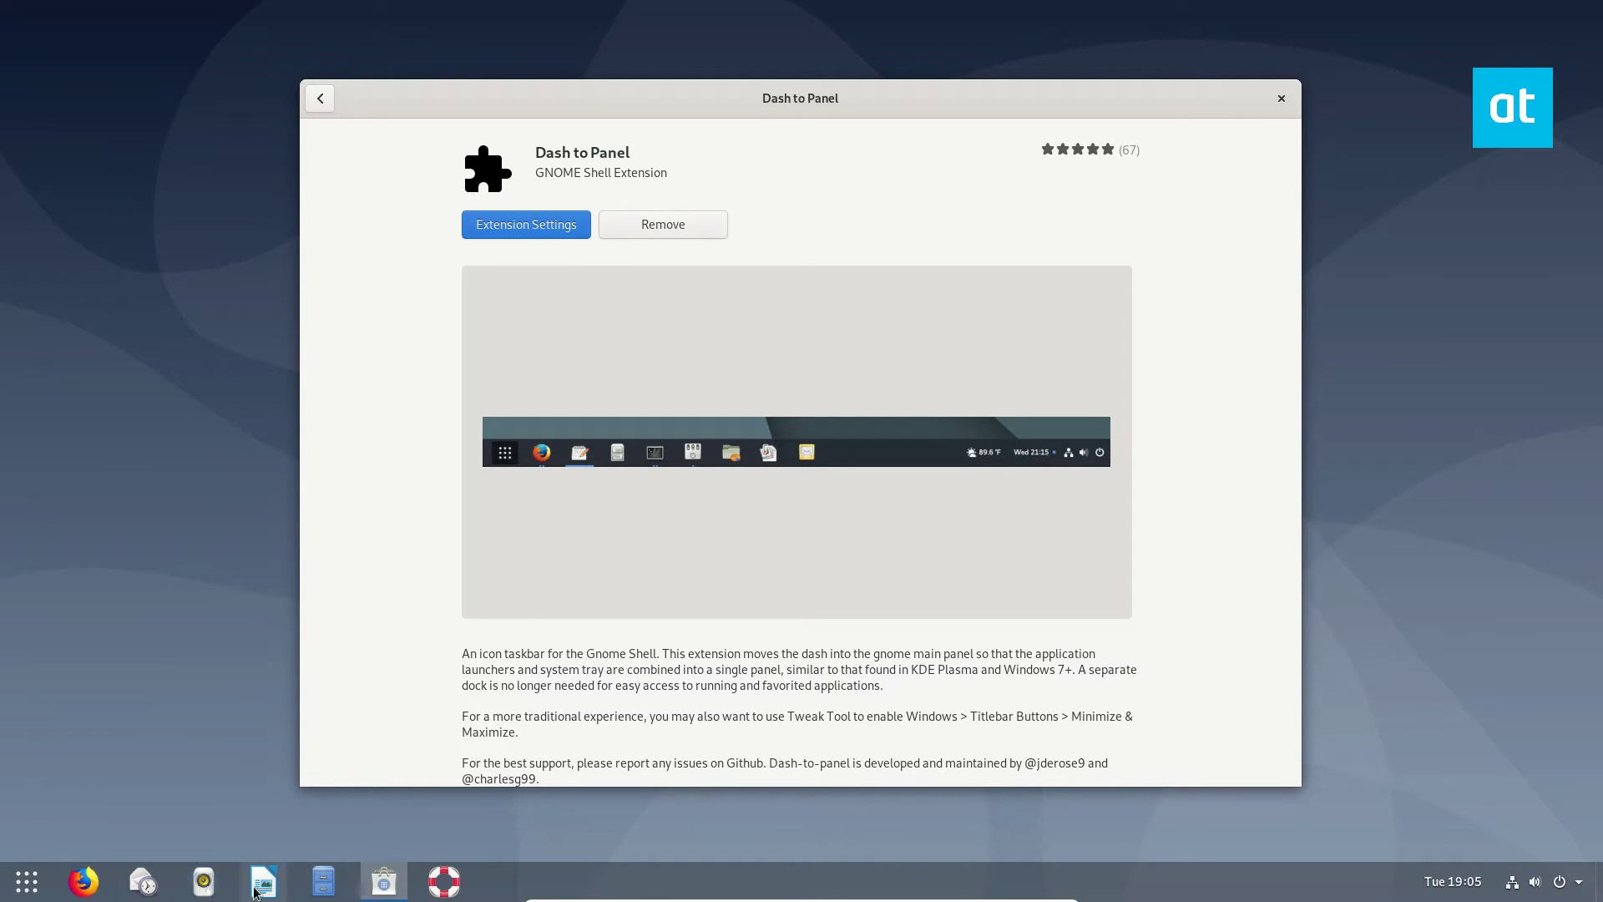
pyautogui.click(1558, 878)
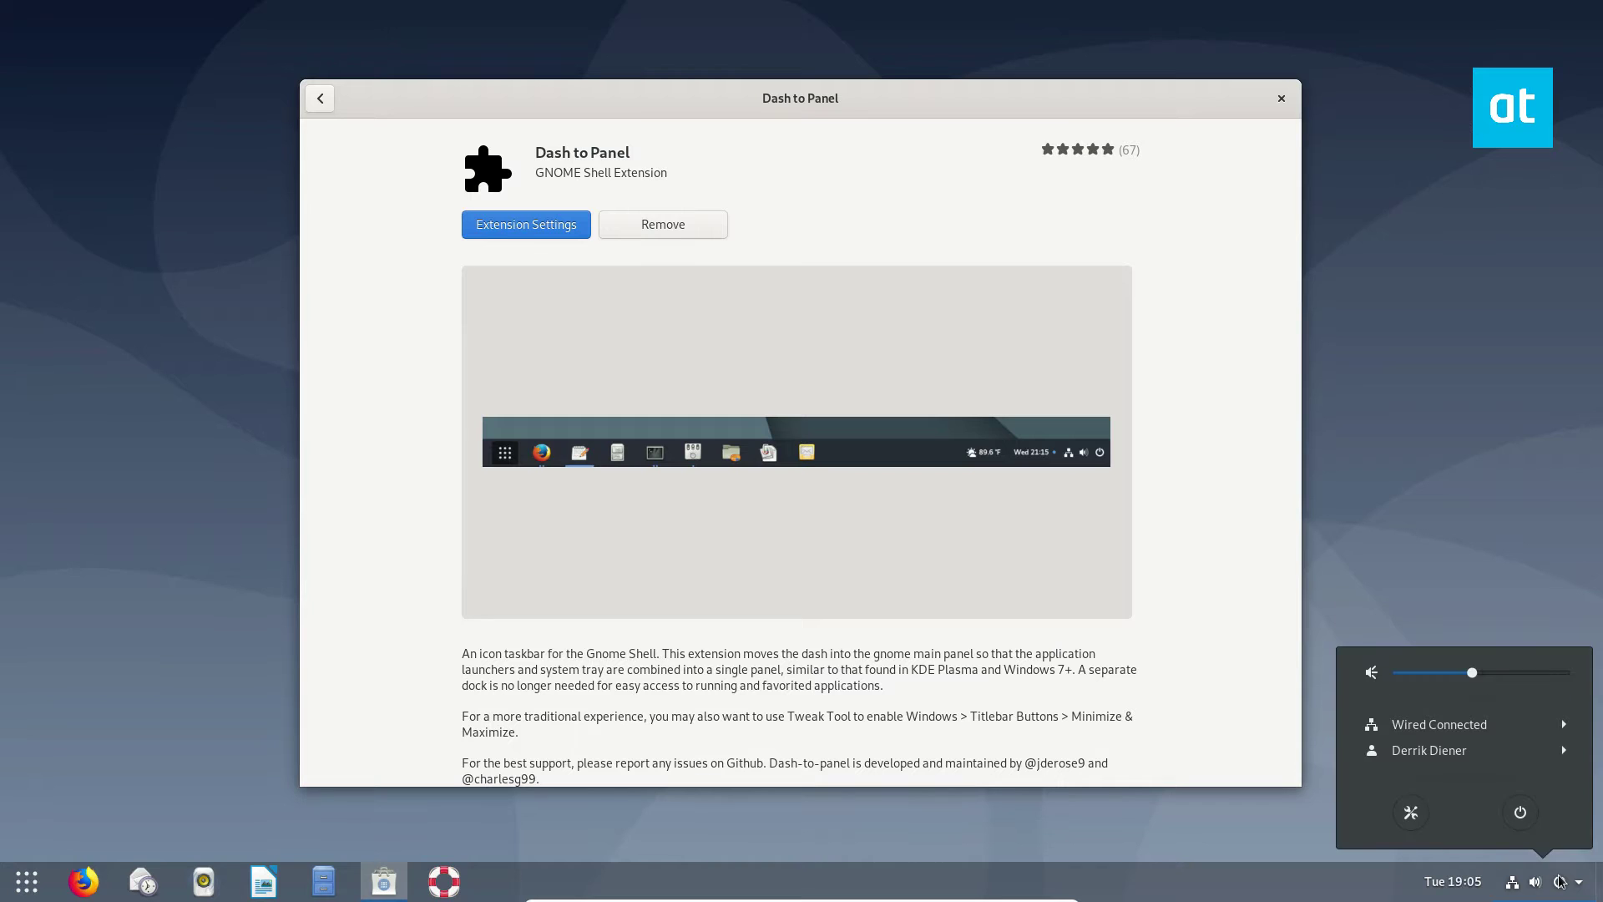
pyautogui.click(1557, 878)
pyautogui.click(1473, 881)
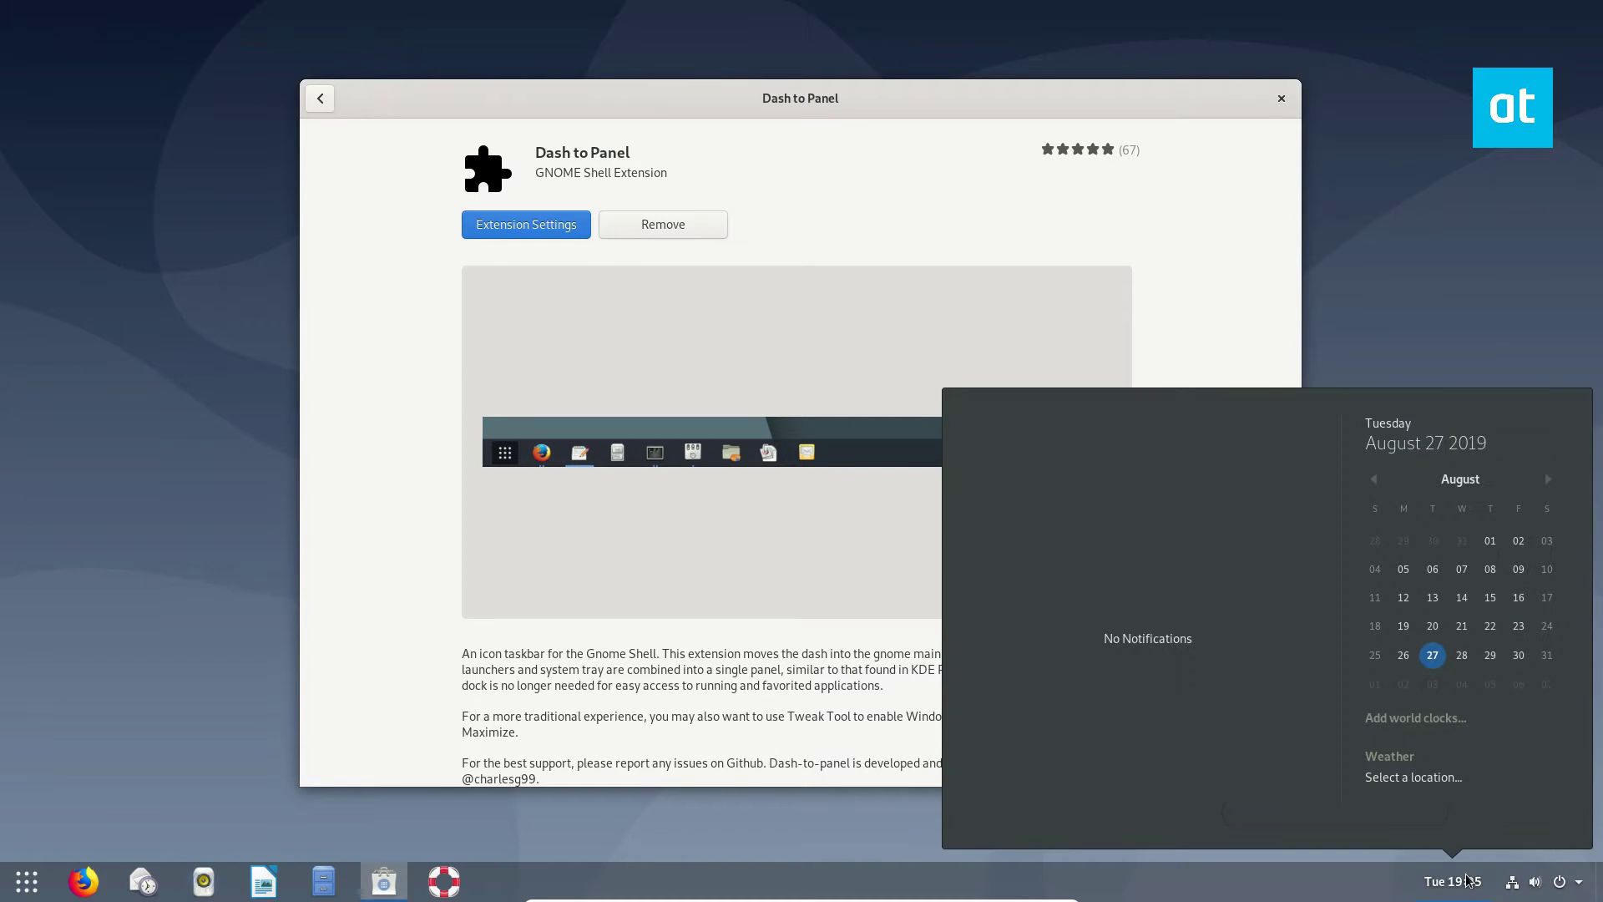
pyautogui.click(1468, 880)
pyautogui.click(1600, 882)
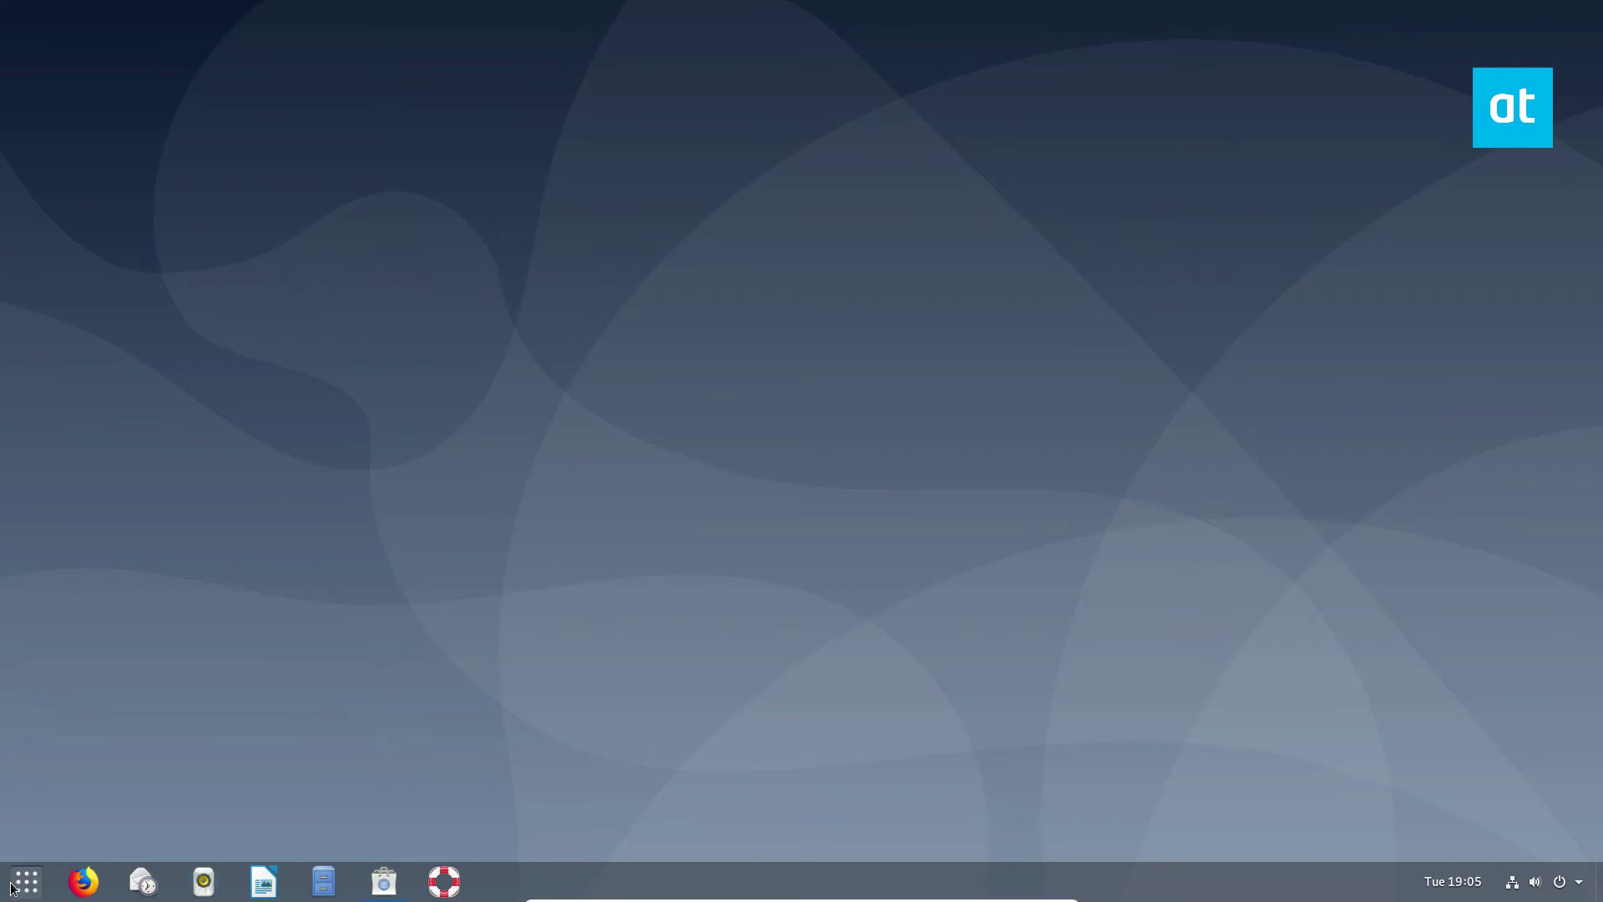
# Launch Tweaks via search and open Dash to Panel's settings from the Extensions list.
pyautogui.press('super')
pyautogui.write('twea')
pyautogui.click(817, 100)
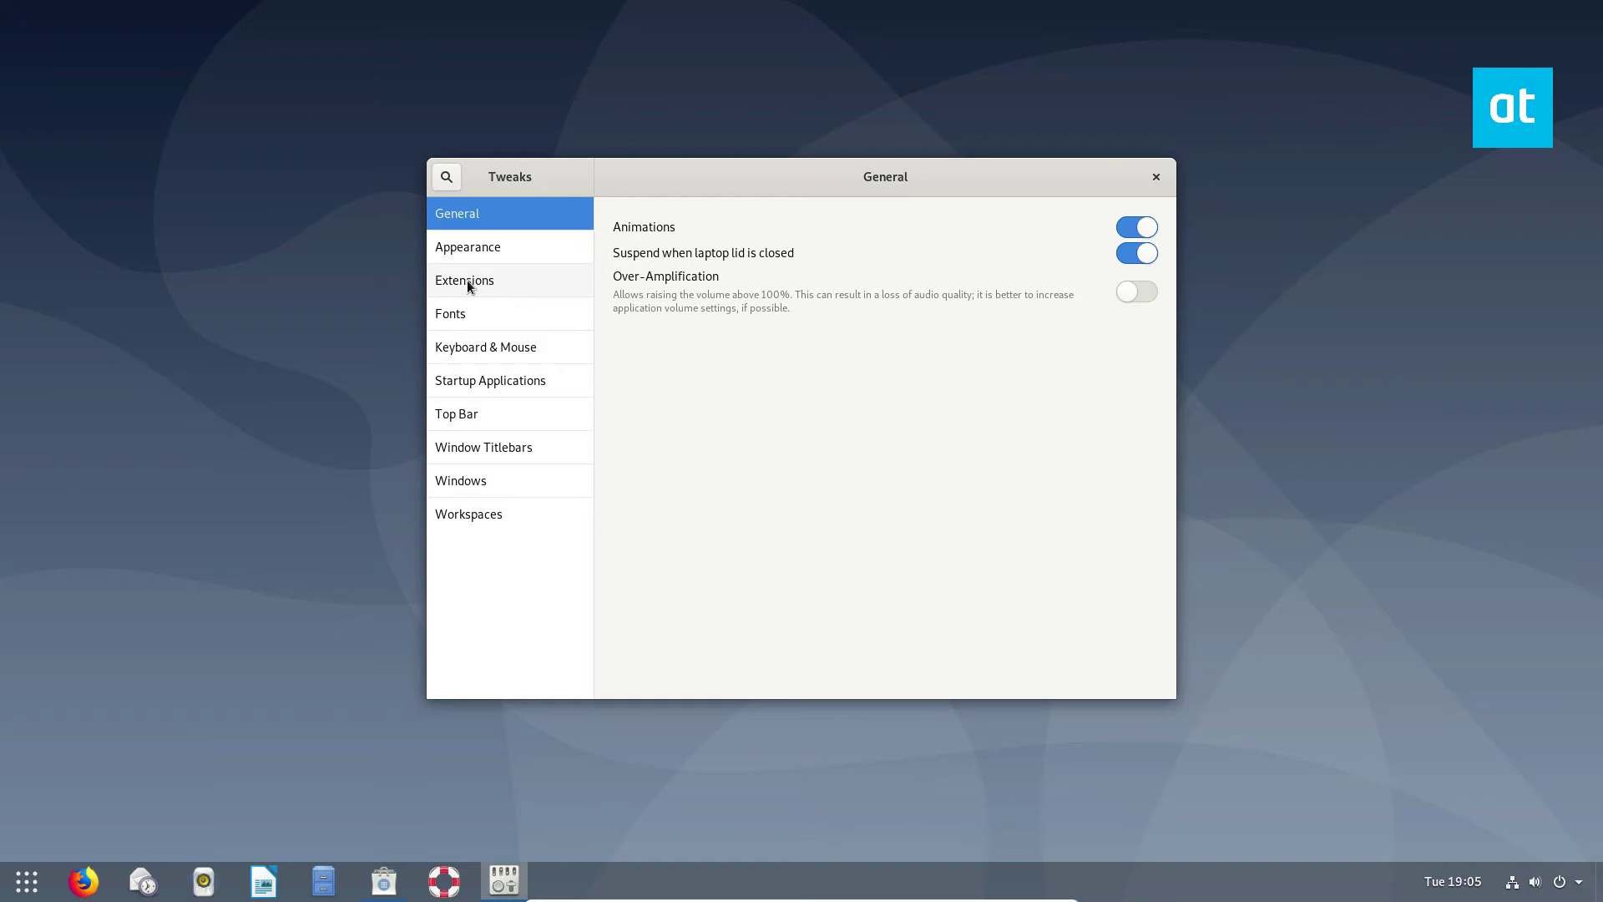
pyautogui.click(504, 286)
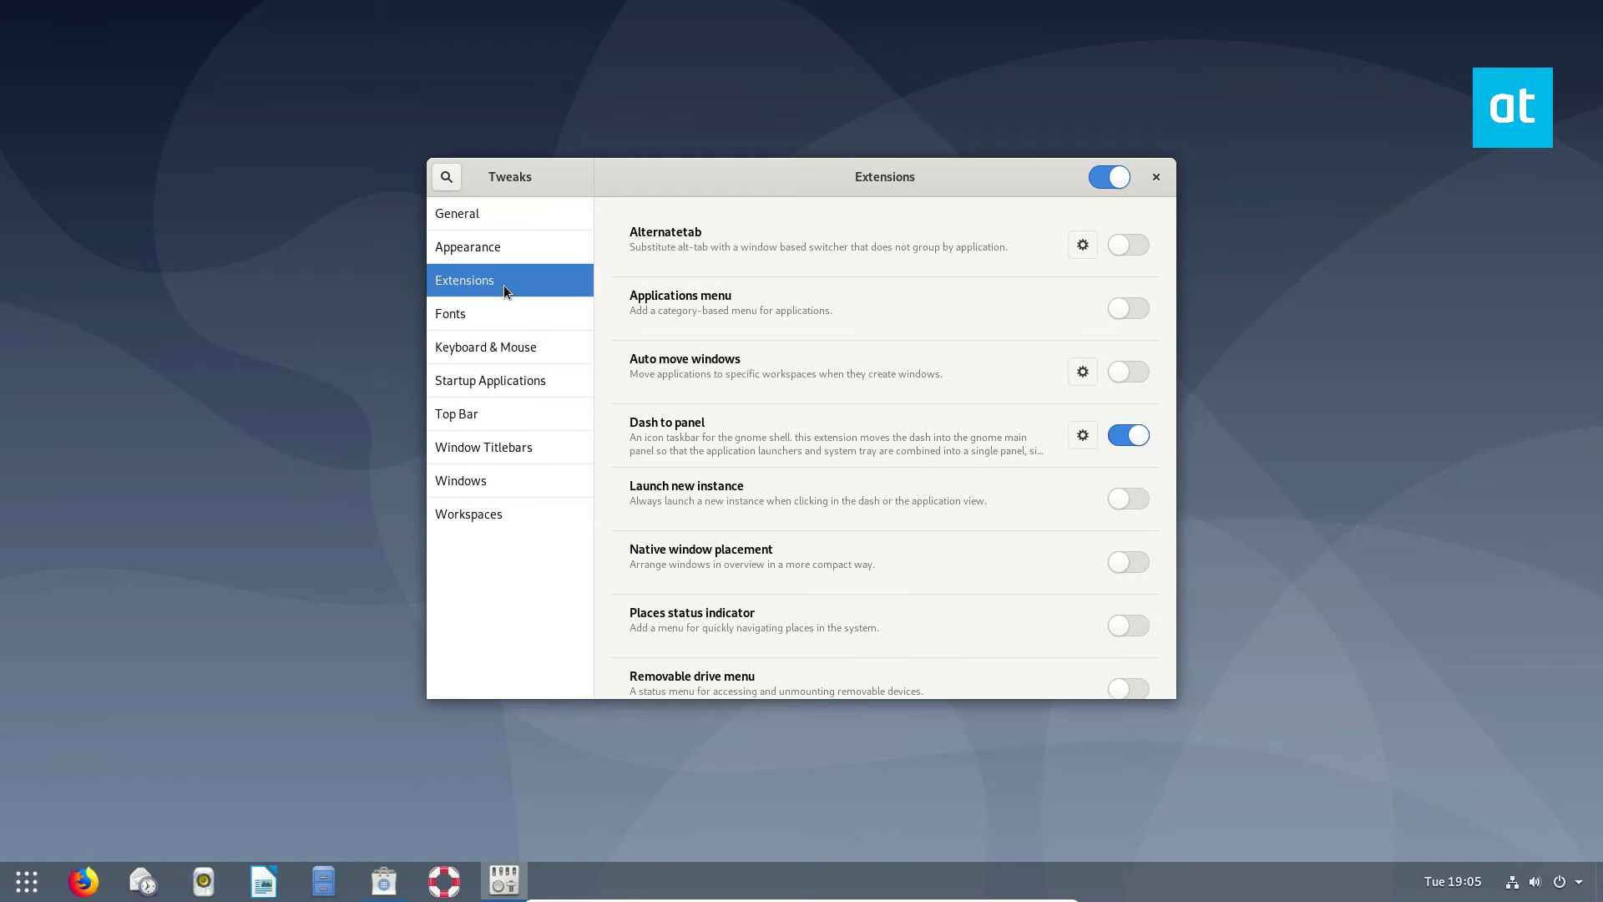
pyautogui.click(1084, 437)
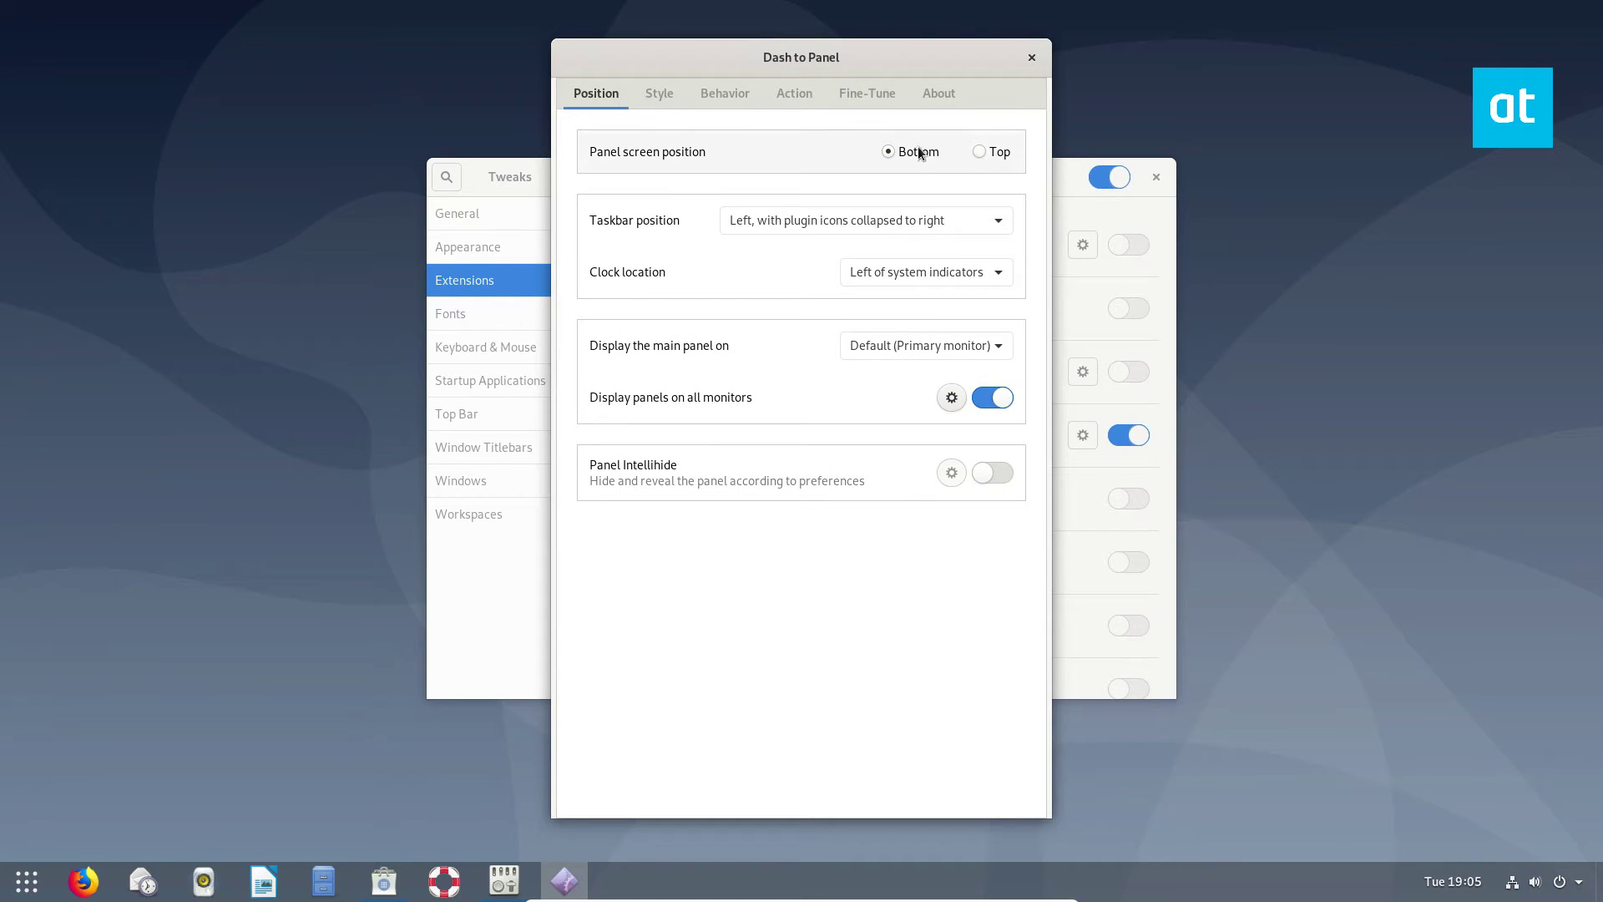
# Keep the panel at the bottom and set Taskbar position to 'Left, with plugin icons collapsed to right'.
pyautogui.click(980, 154)
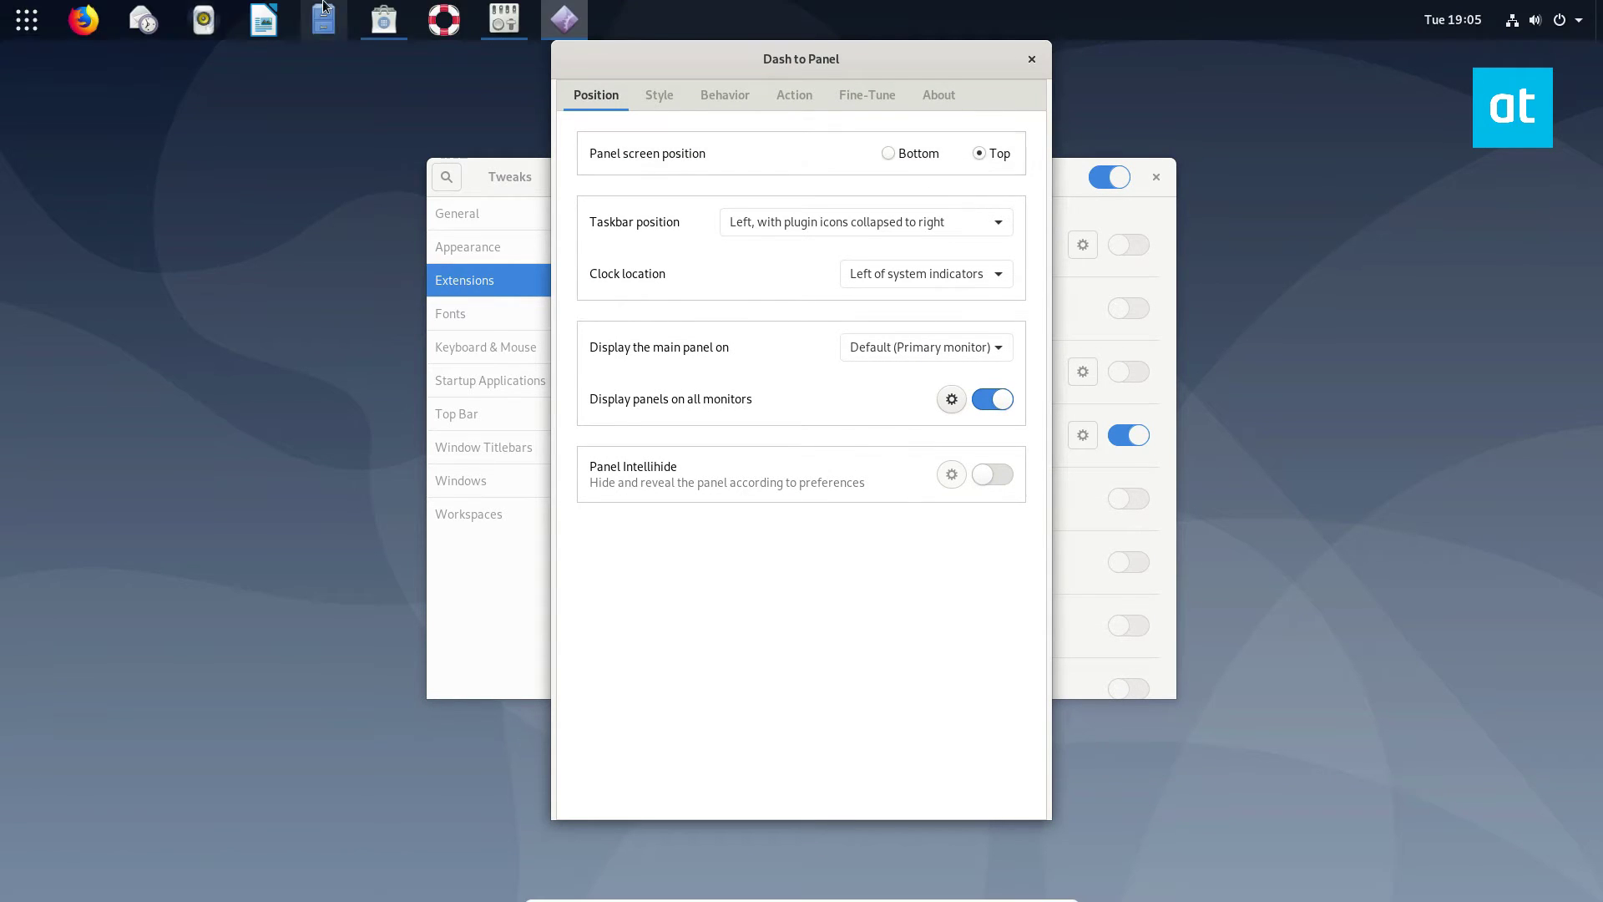
pyautogui.click(888, 152)
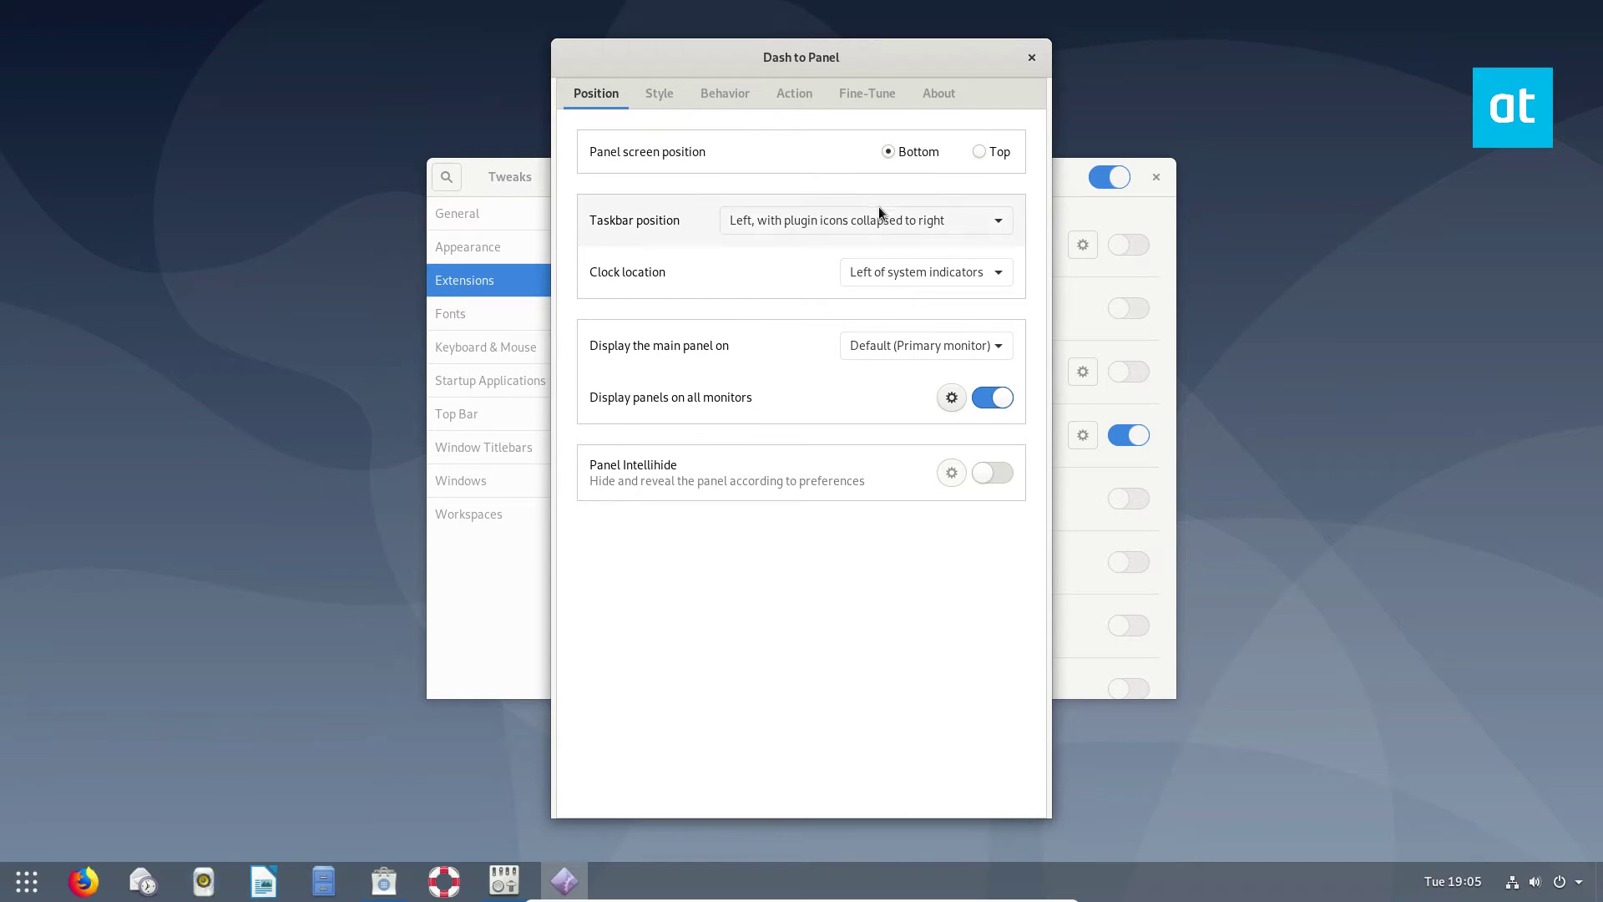
pyautogui.click(870, 213)
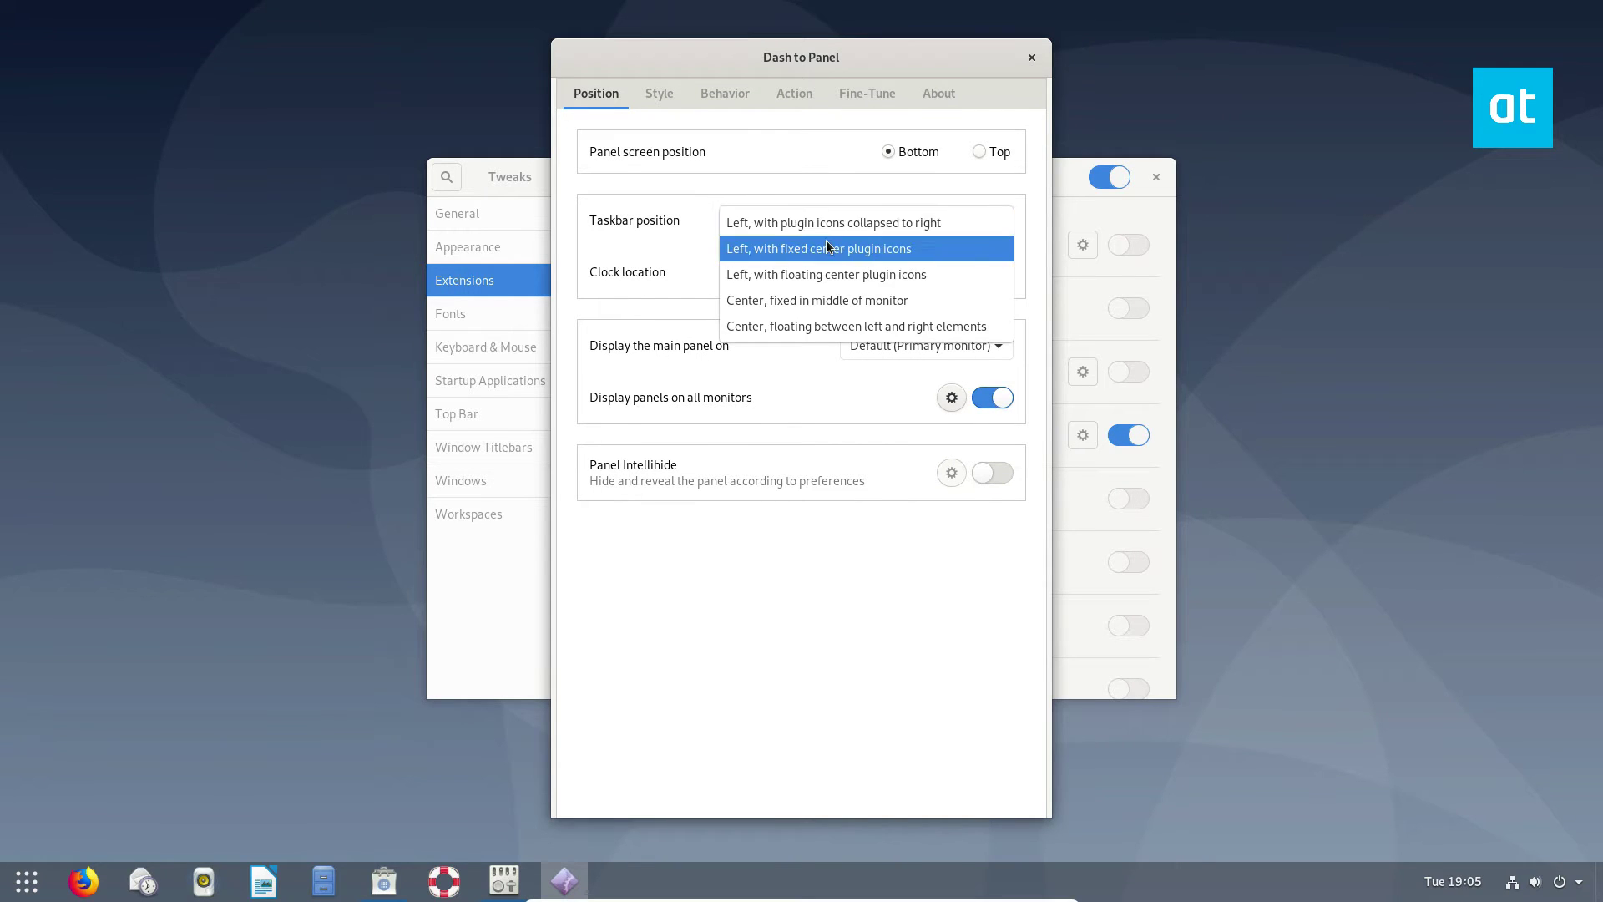
pyautogui.press('Escape')
pyautogui.scroll(-1, 855, 225)
pyautogui.click(856, 225)
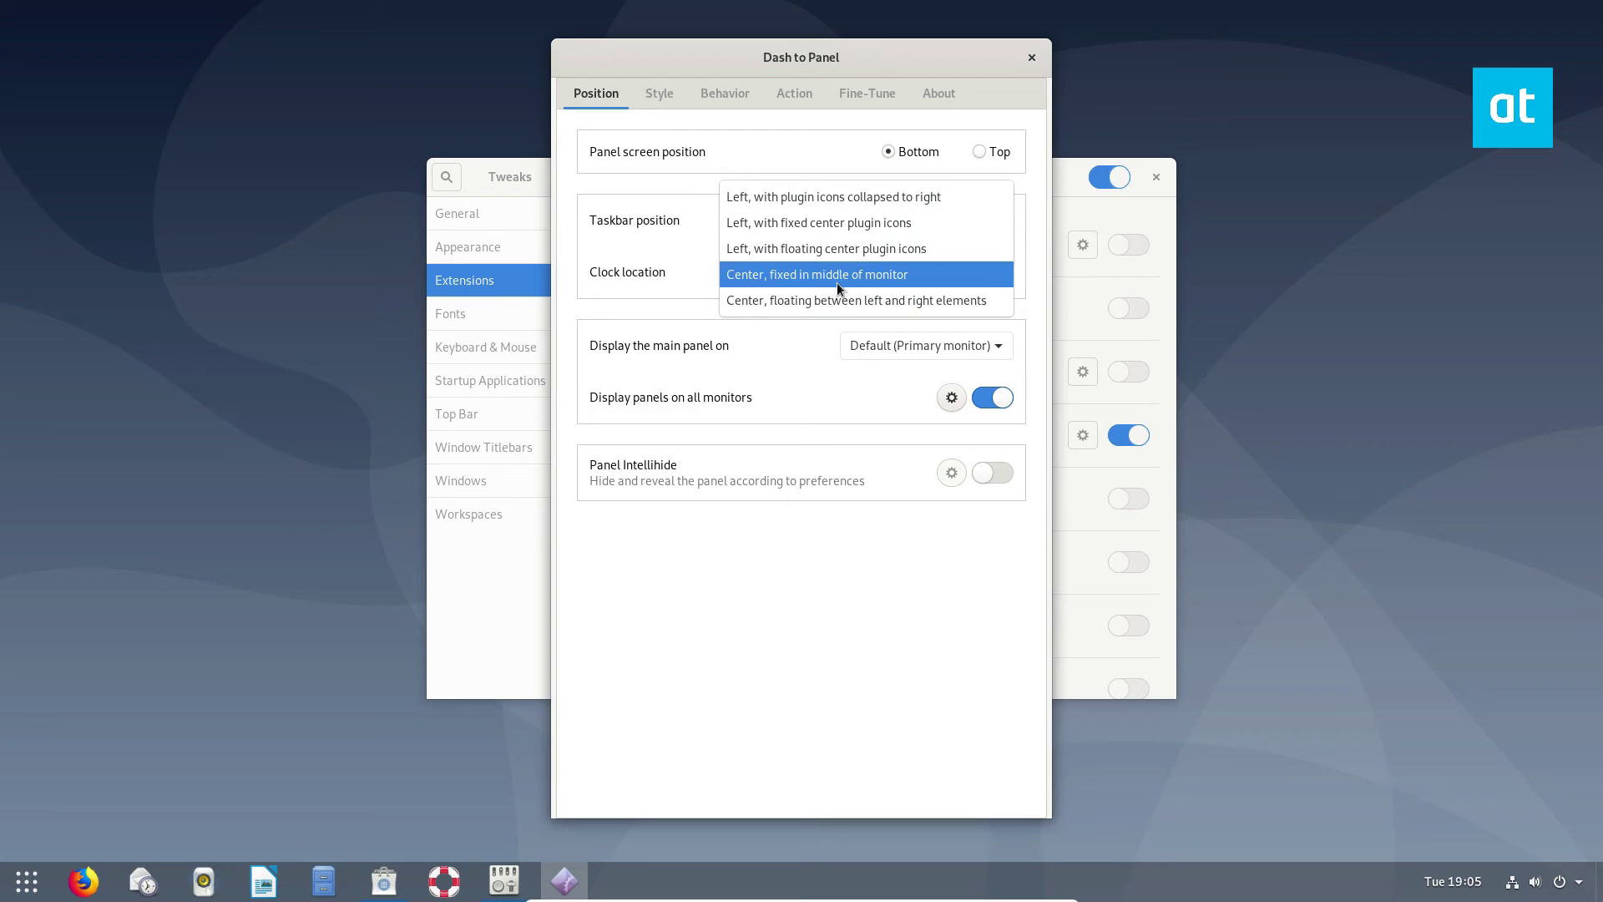
pyautogui.press('Escape')
pyautogui.press('Down')
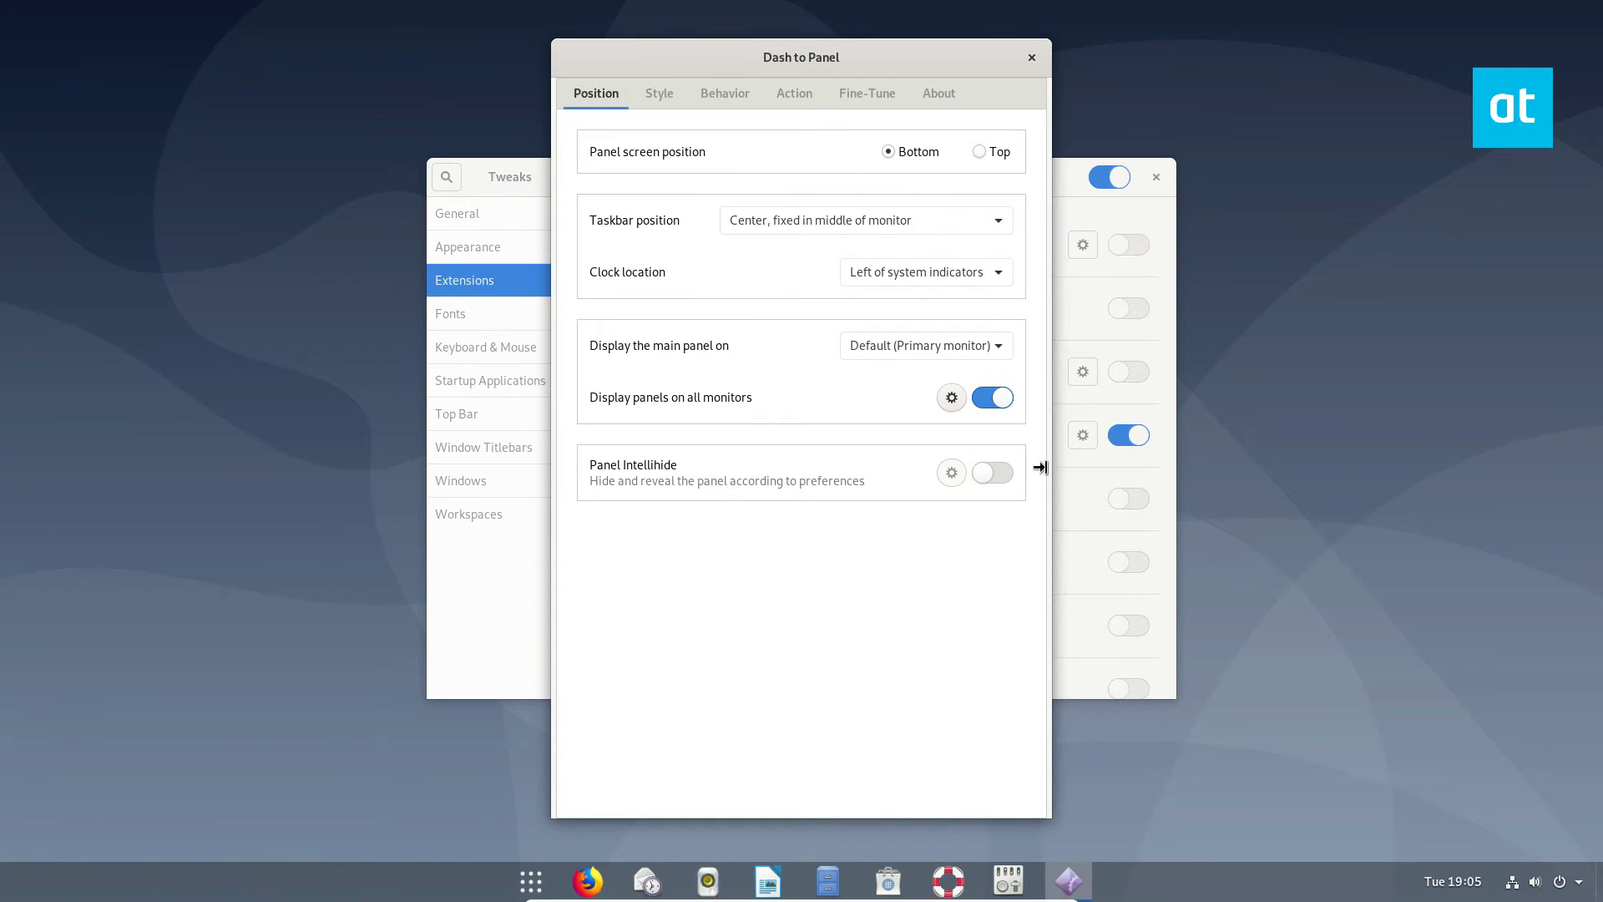
pyautogui.click(807, 226)
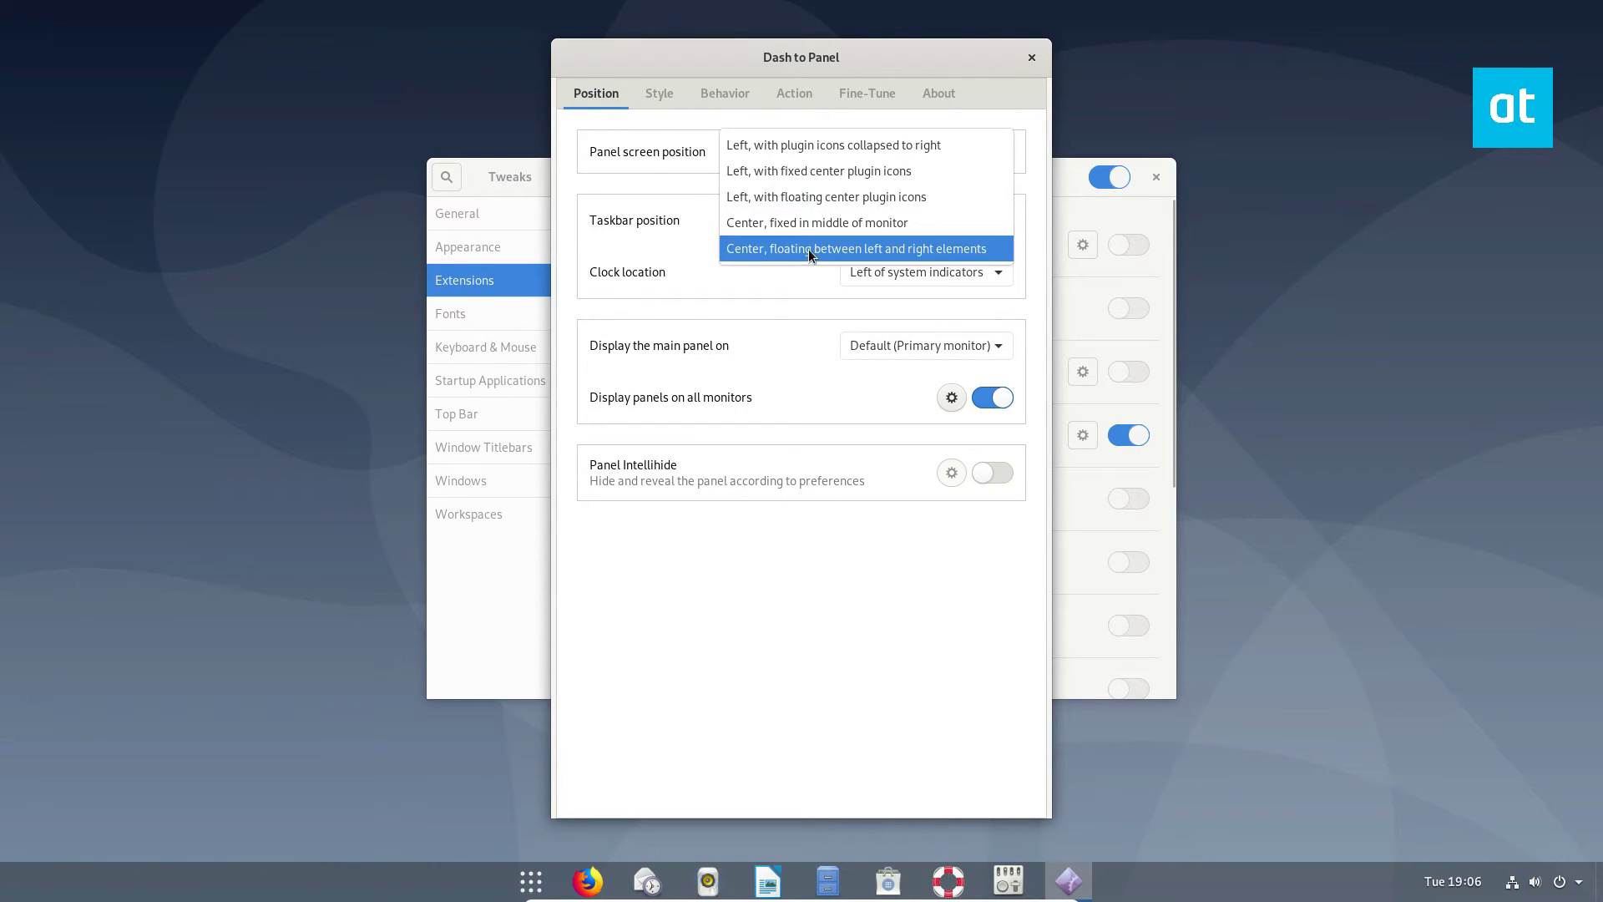
pyautogui.click(807, 250)
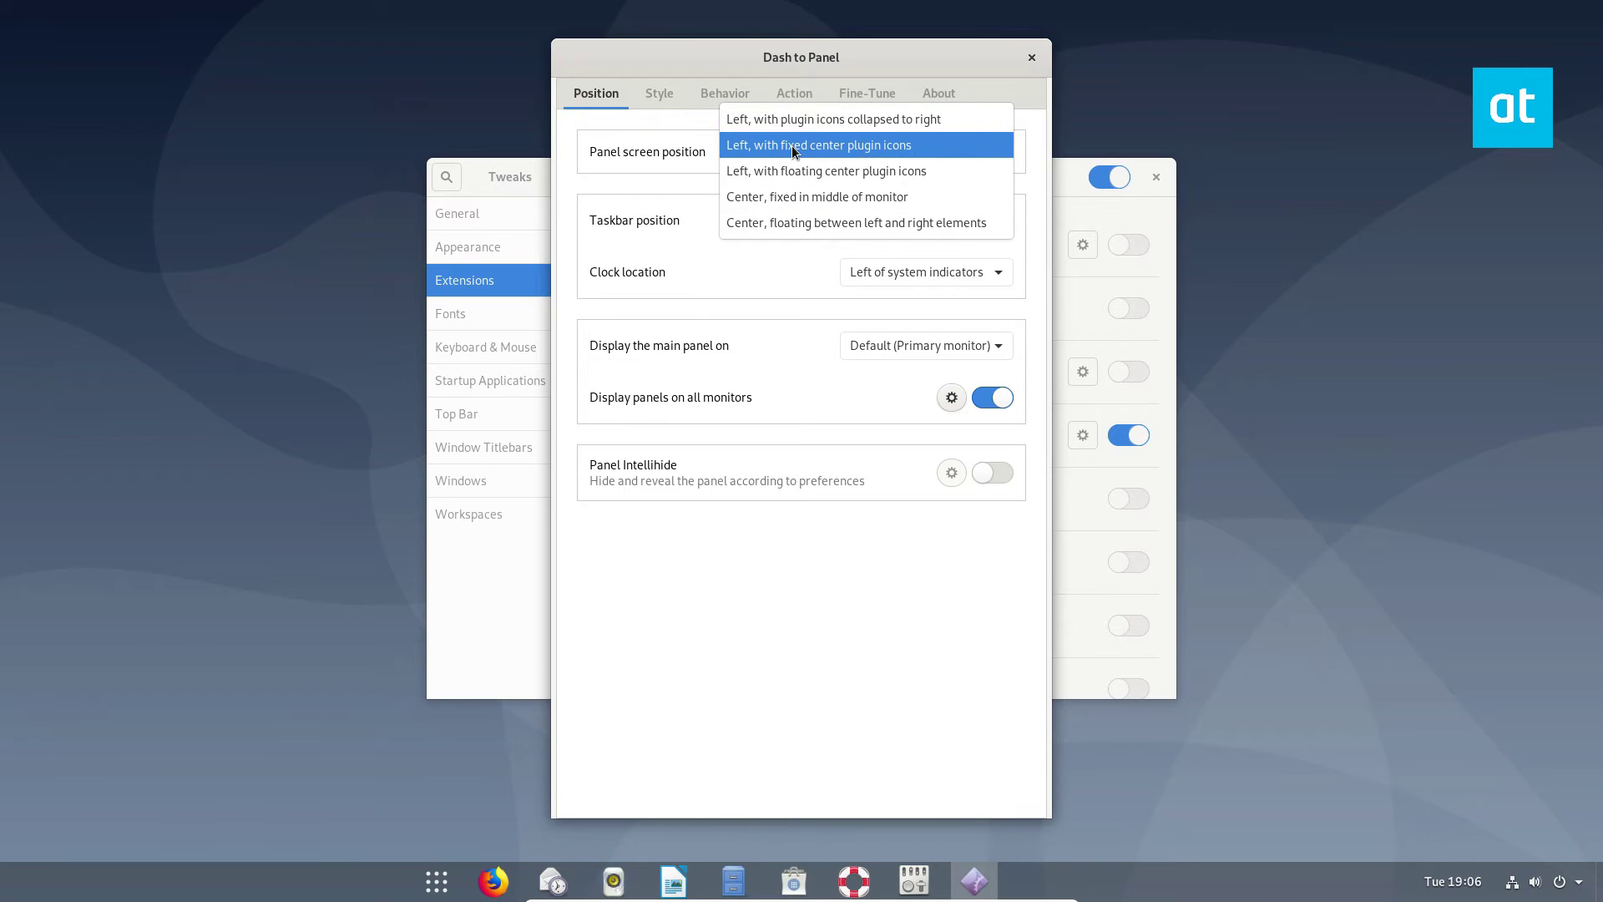
pyautogui.click(791, 145)
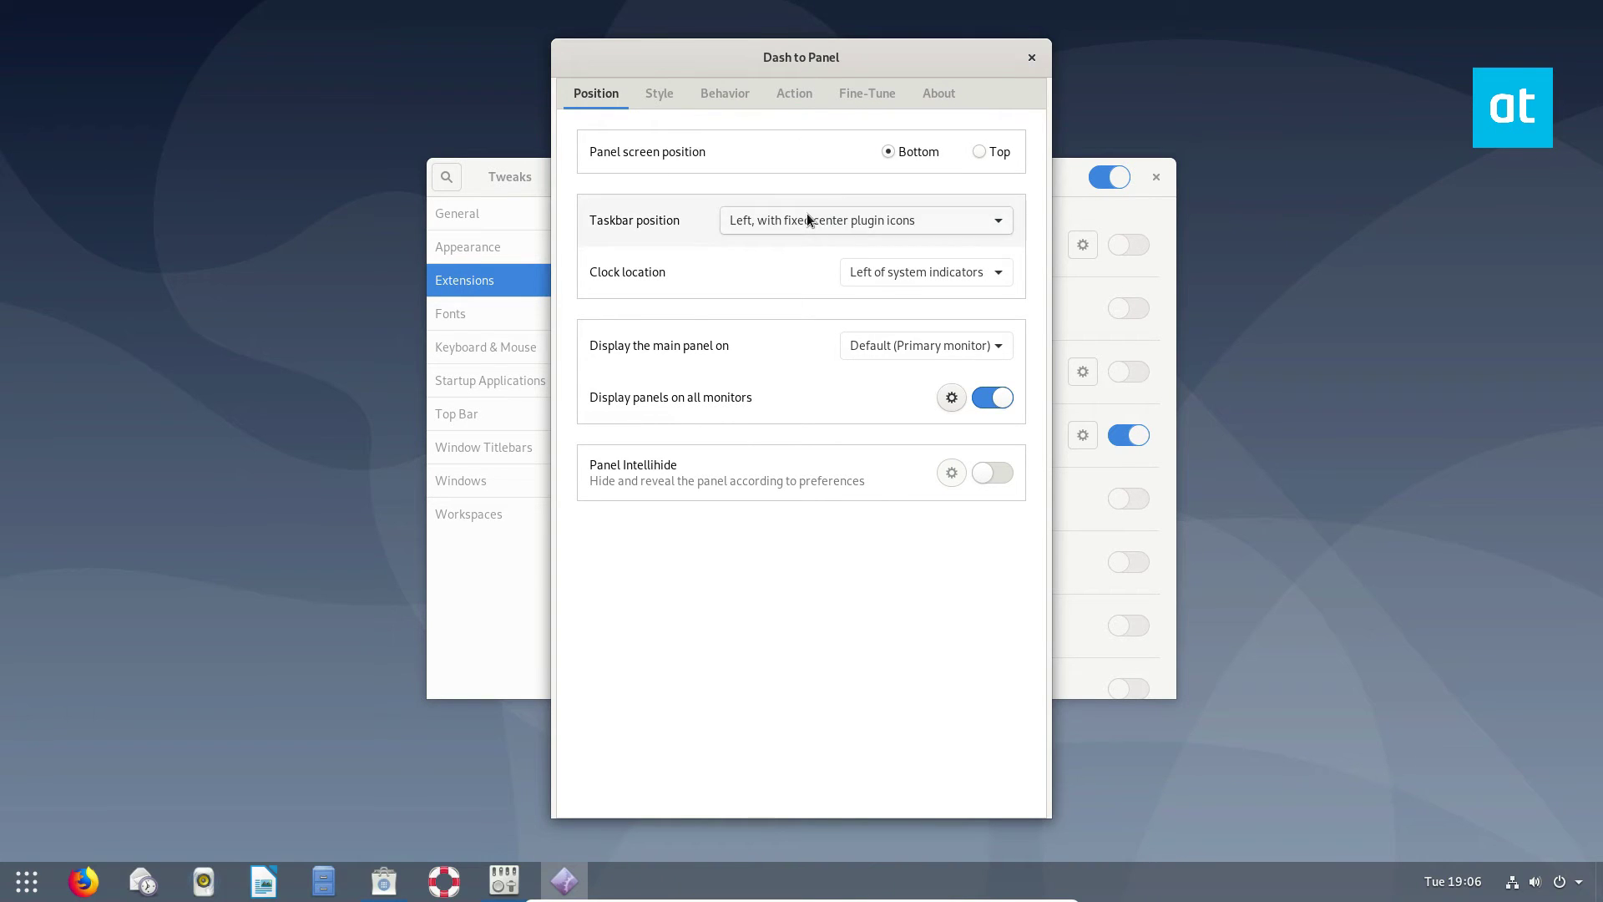
pyautogui.click(807, 216)
pyautogui.click(783, 204)
# Try several clock locations and settle on 'Left of plugin icons'.
pyautogui.click(943, 275)
pyautogui.click(897, 349)
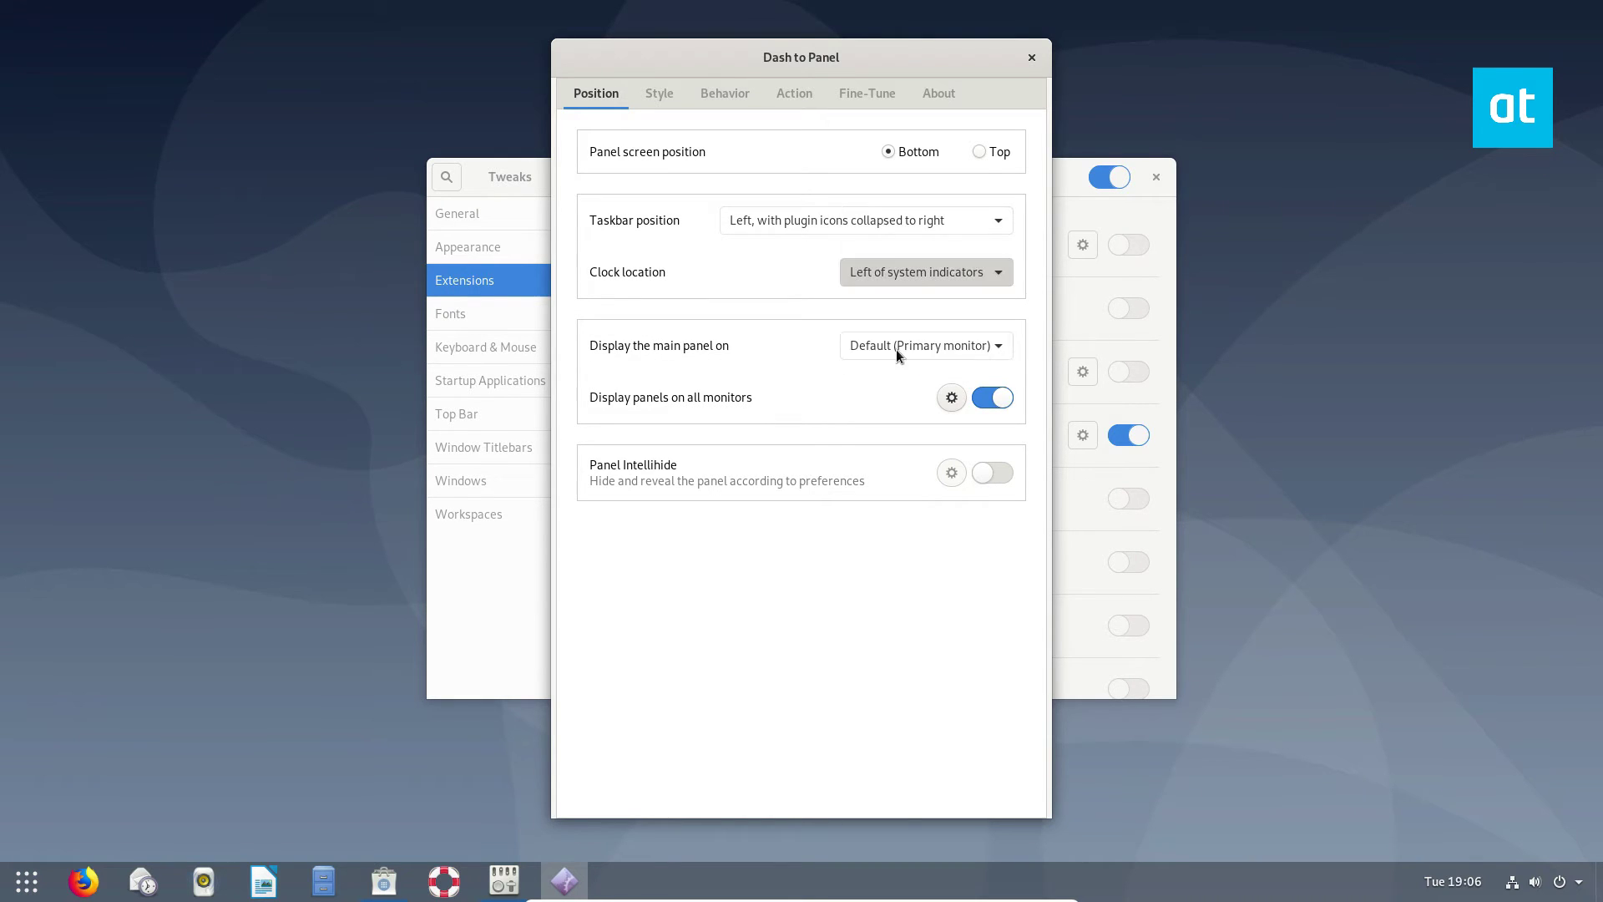
pyautogui.click(892, 277)
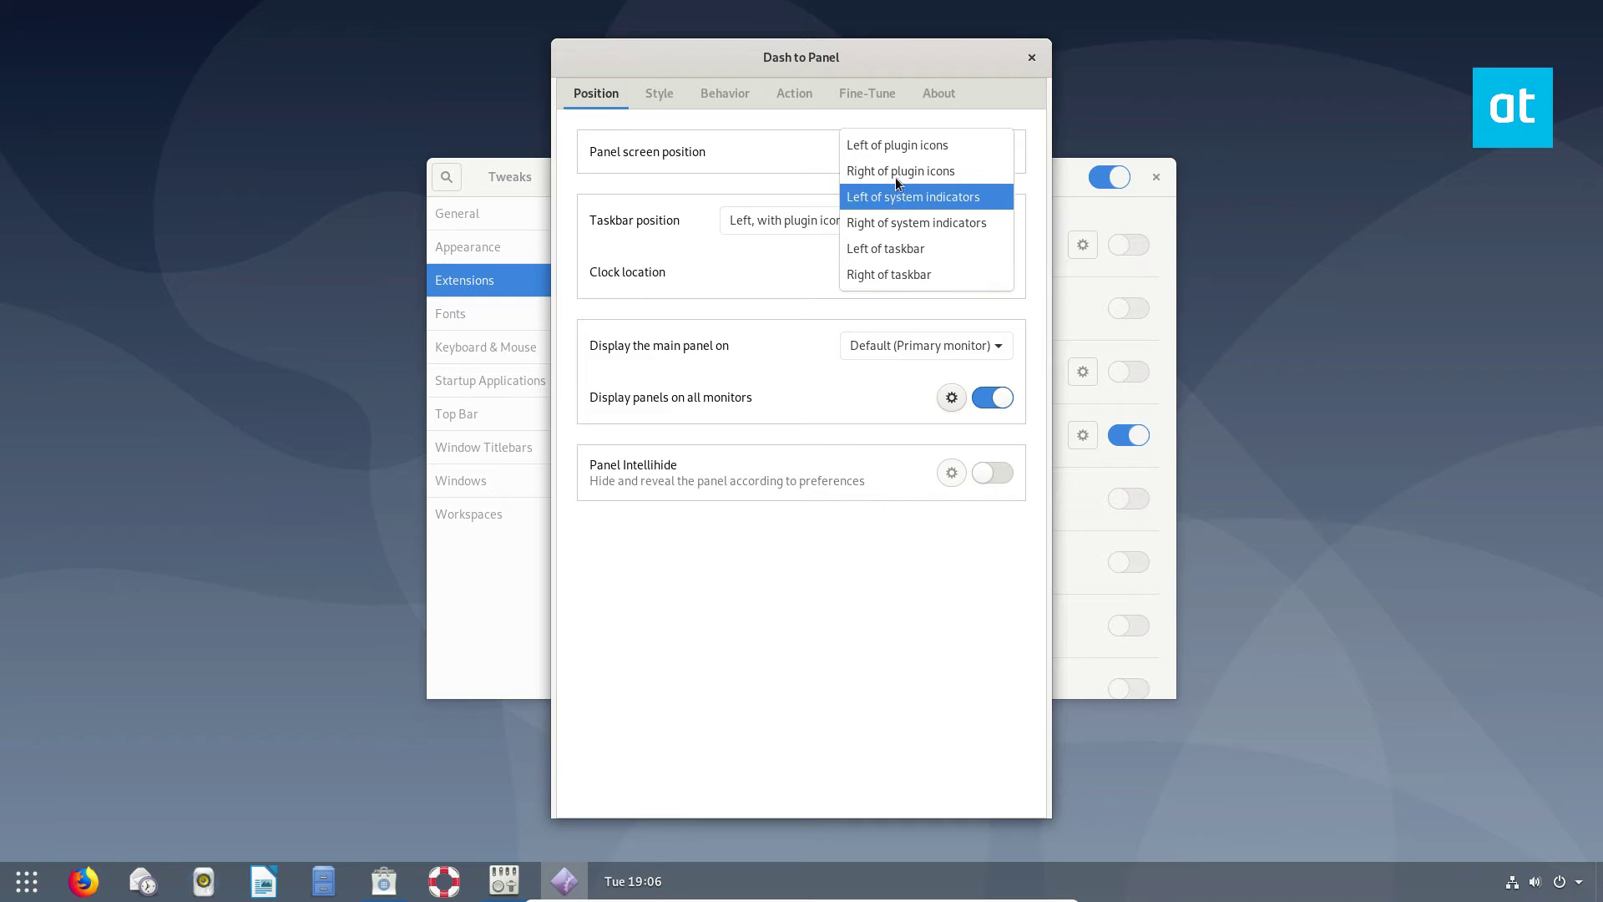
pyautogui.click(894, 148)
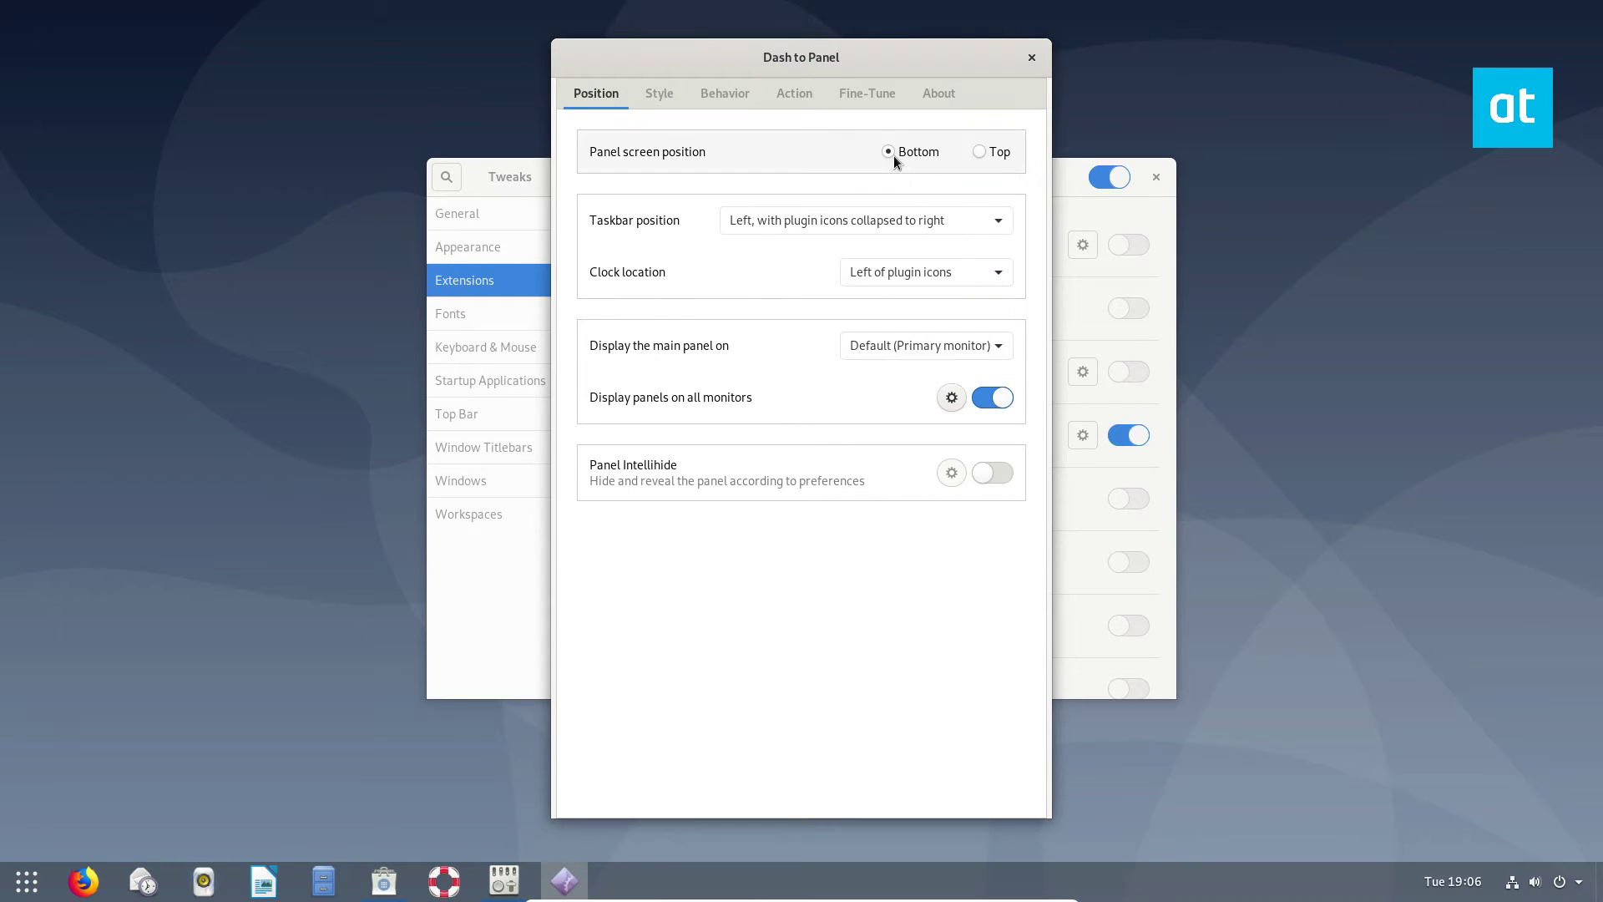
pyautogui.click(851, 231)
pyautogui.click(883, 269)
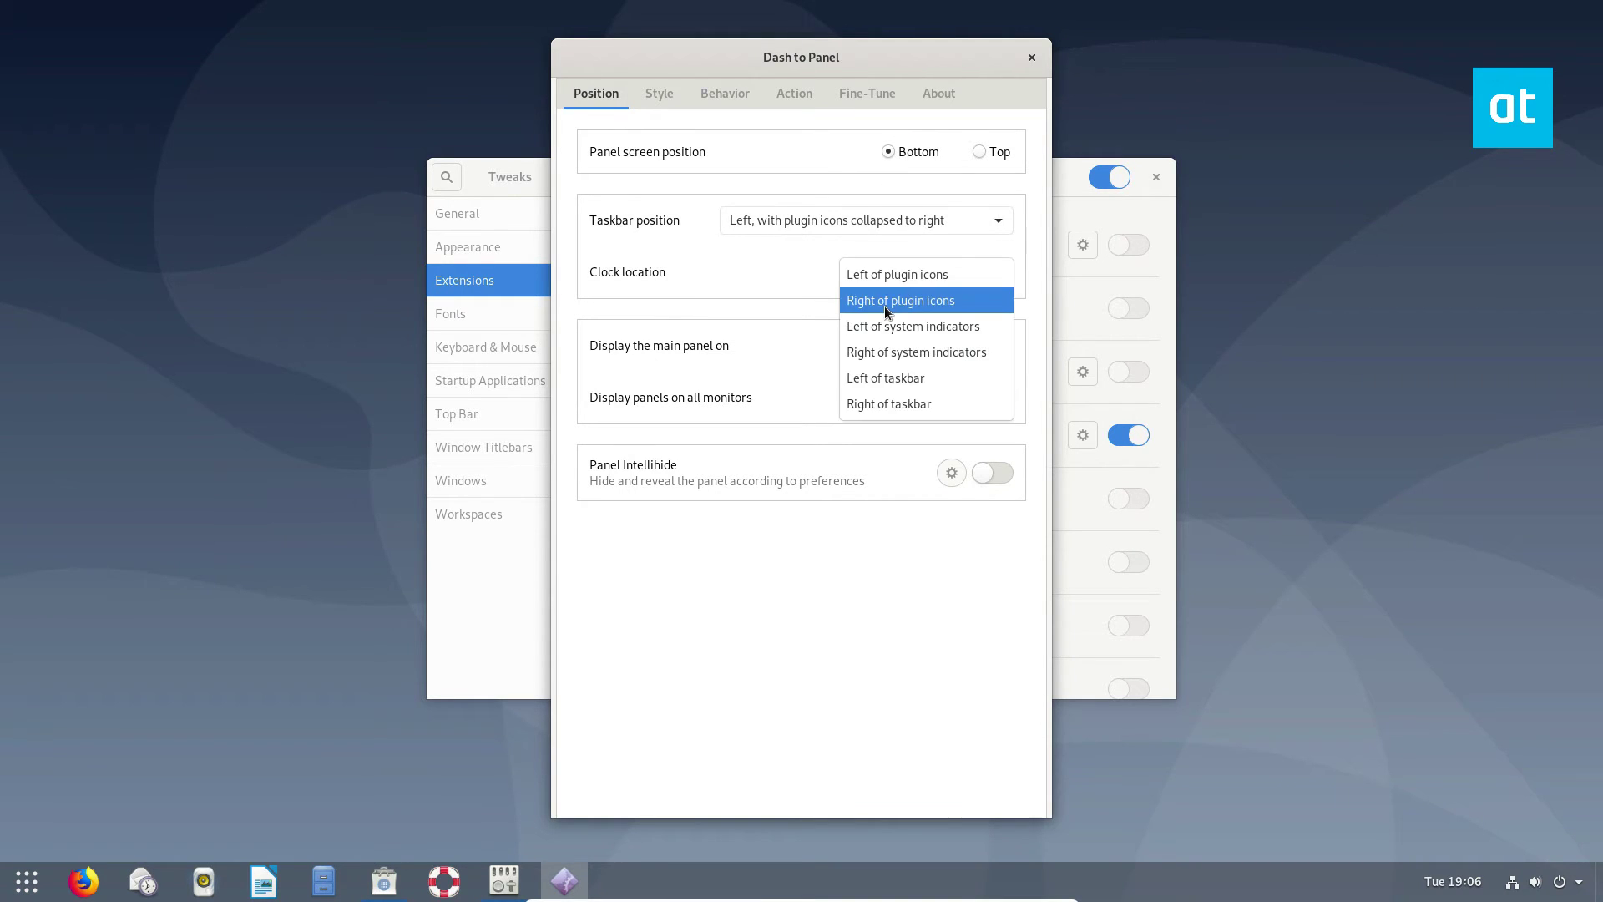
pyautogui.click(884, 306)
pyautogui.click(891, 271)
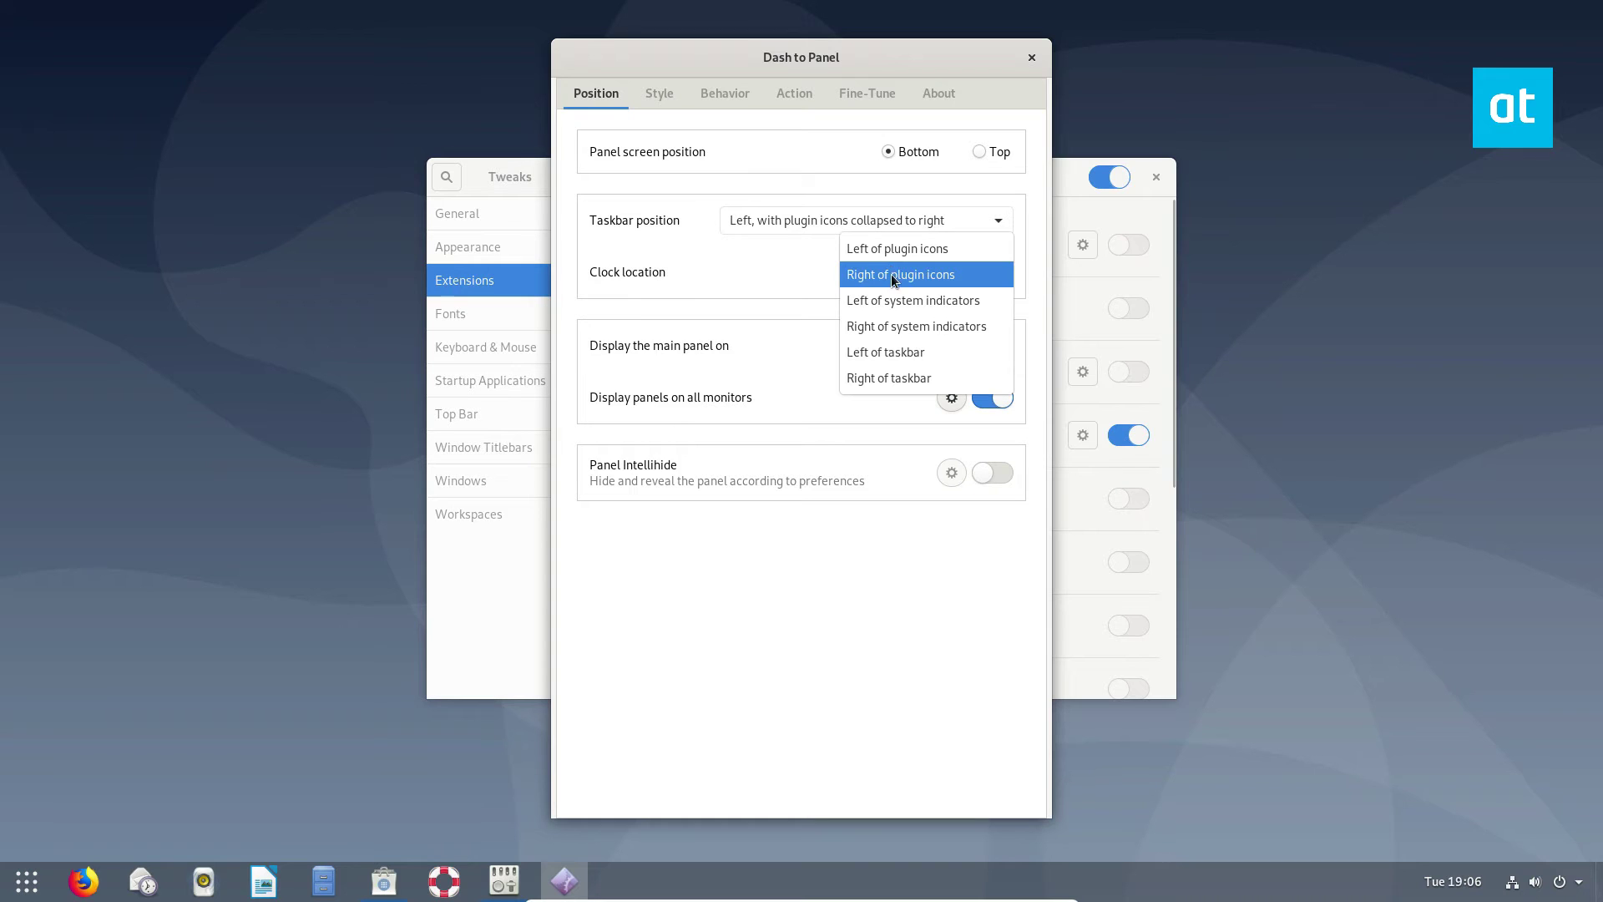
pyautogui.click(907, 328)
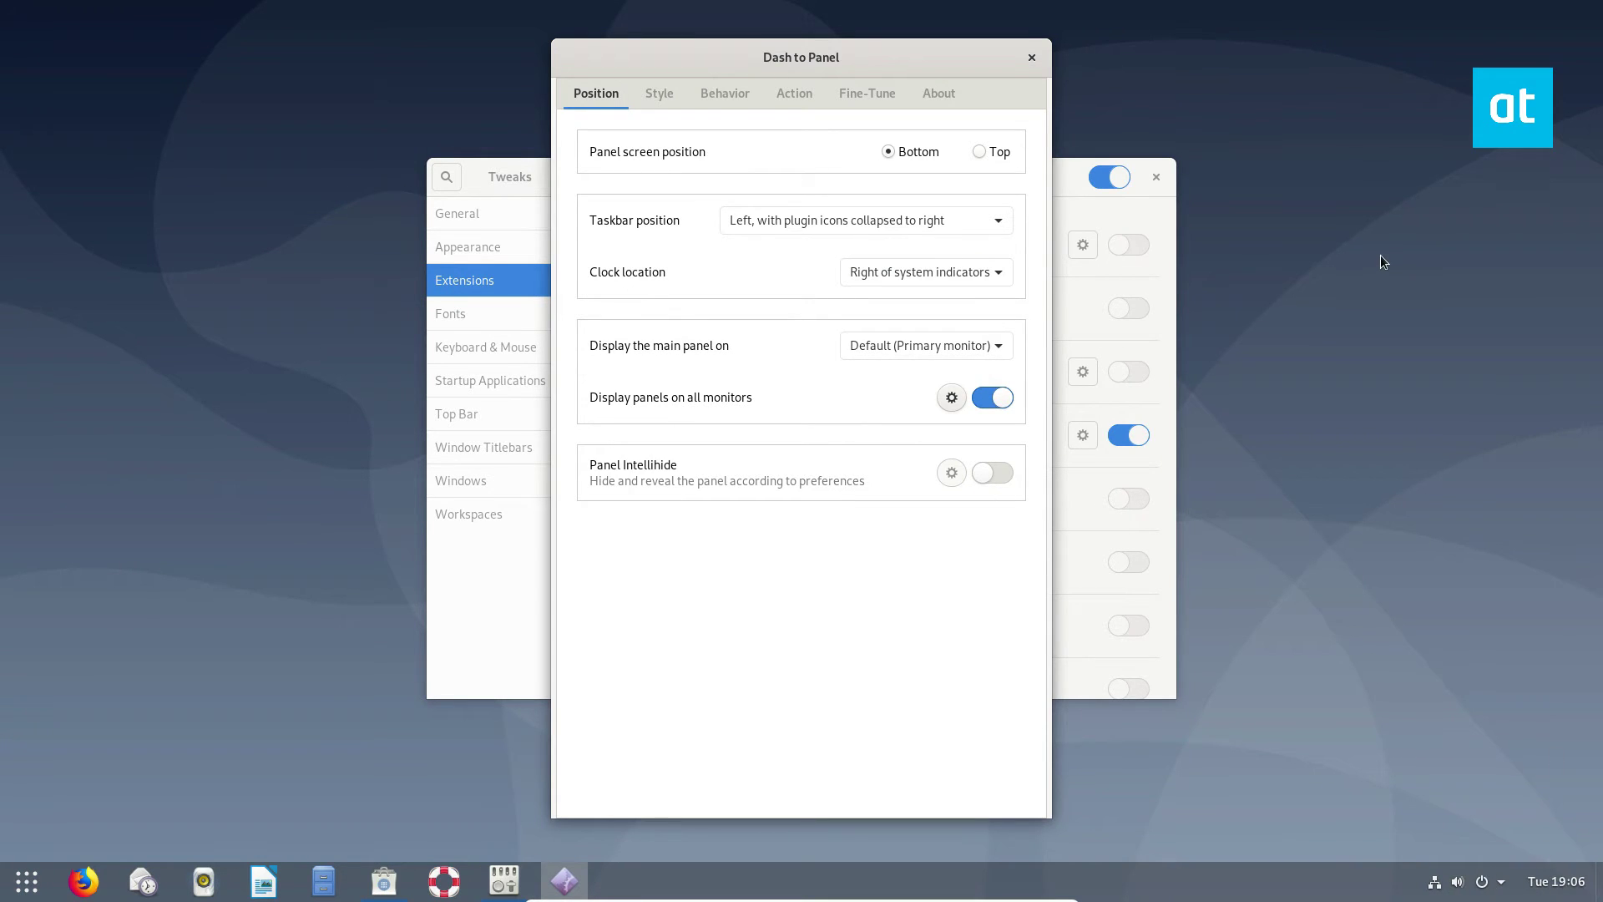
pyautogui.click(922, 271)
pyautogui.click(952, 198)
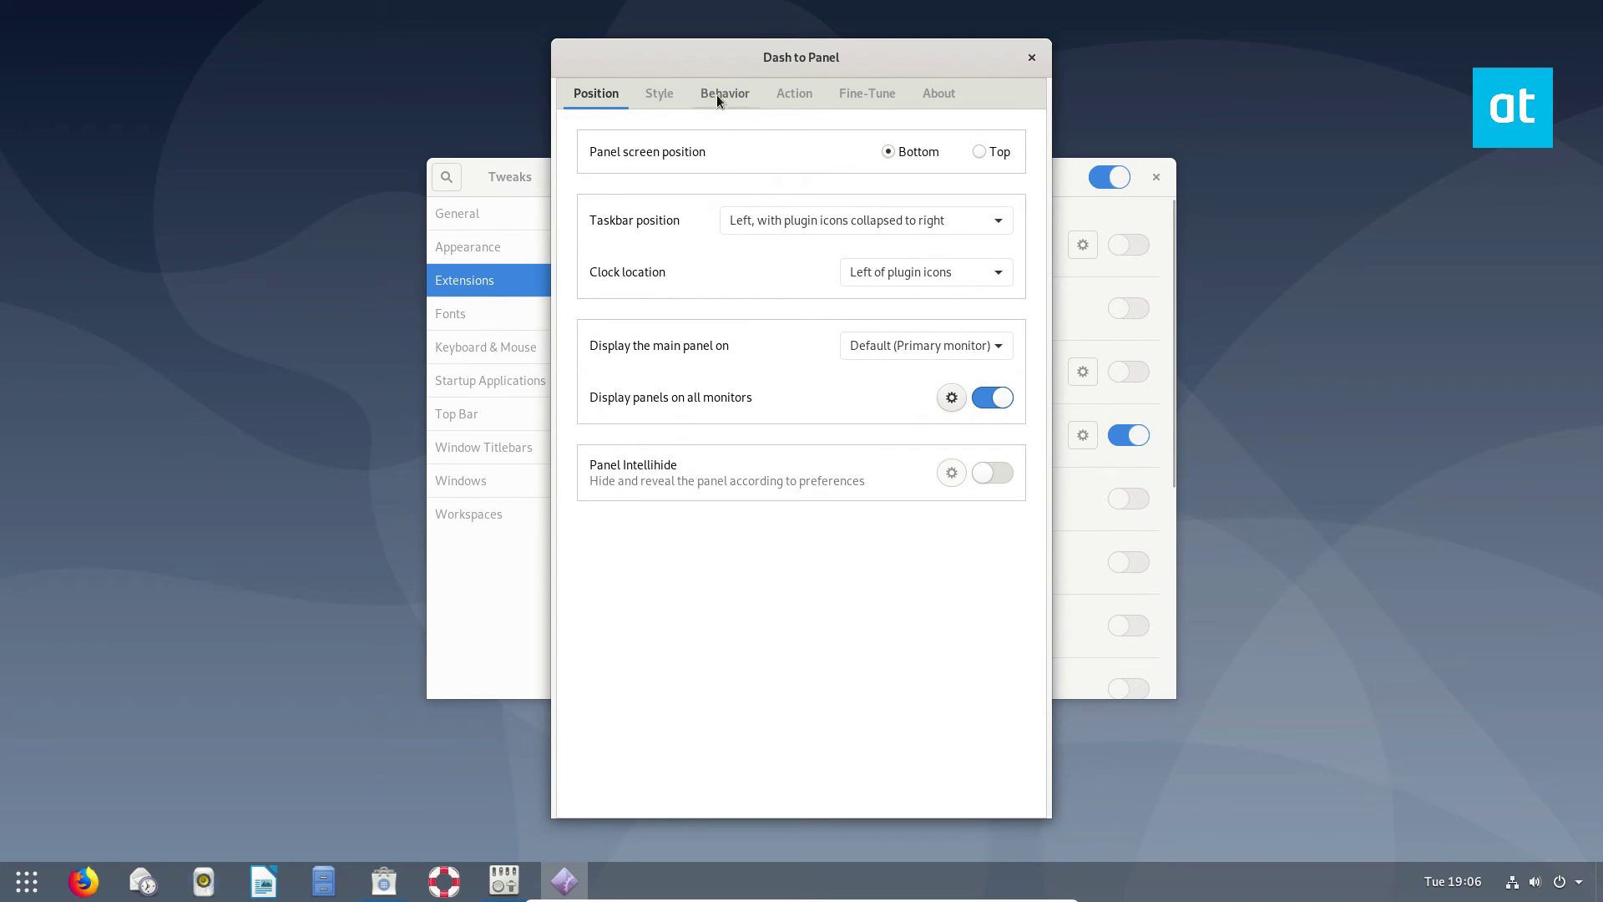
# On the Style page set panel size to 39 px, keeping app icon margin and padding at 4 px.
pyautogui.click(679, 87)
pyautogui.moveTo(778, 169); pyautogui.dragTo(740, 171)
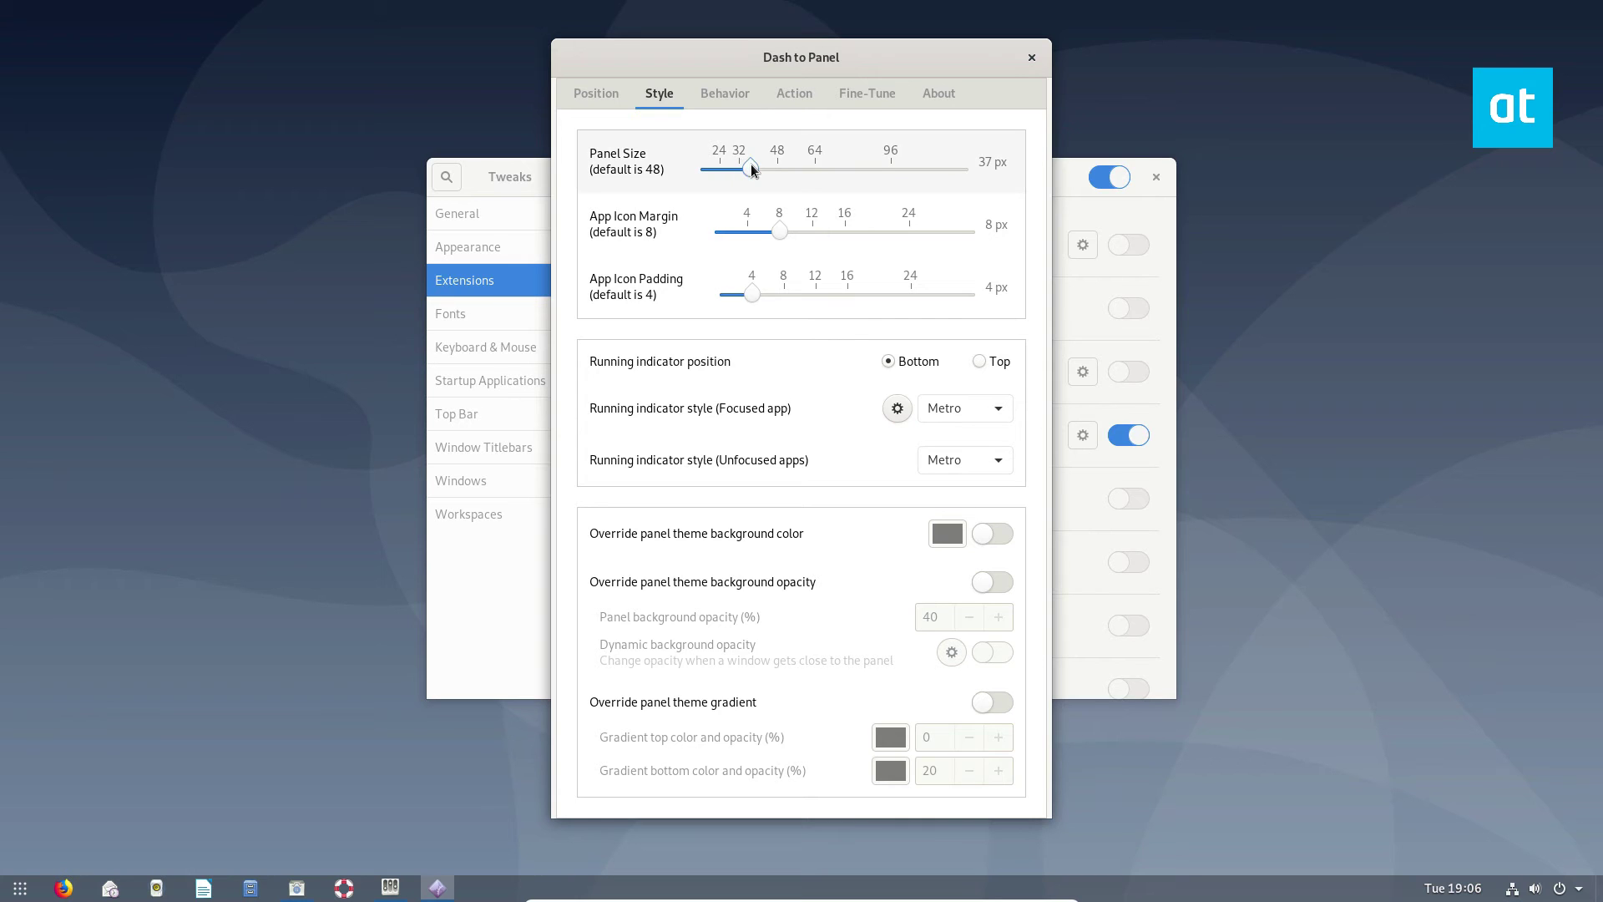
pyautogui.moveTo(750, 164); pyautogui.dragTo(757, 162)
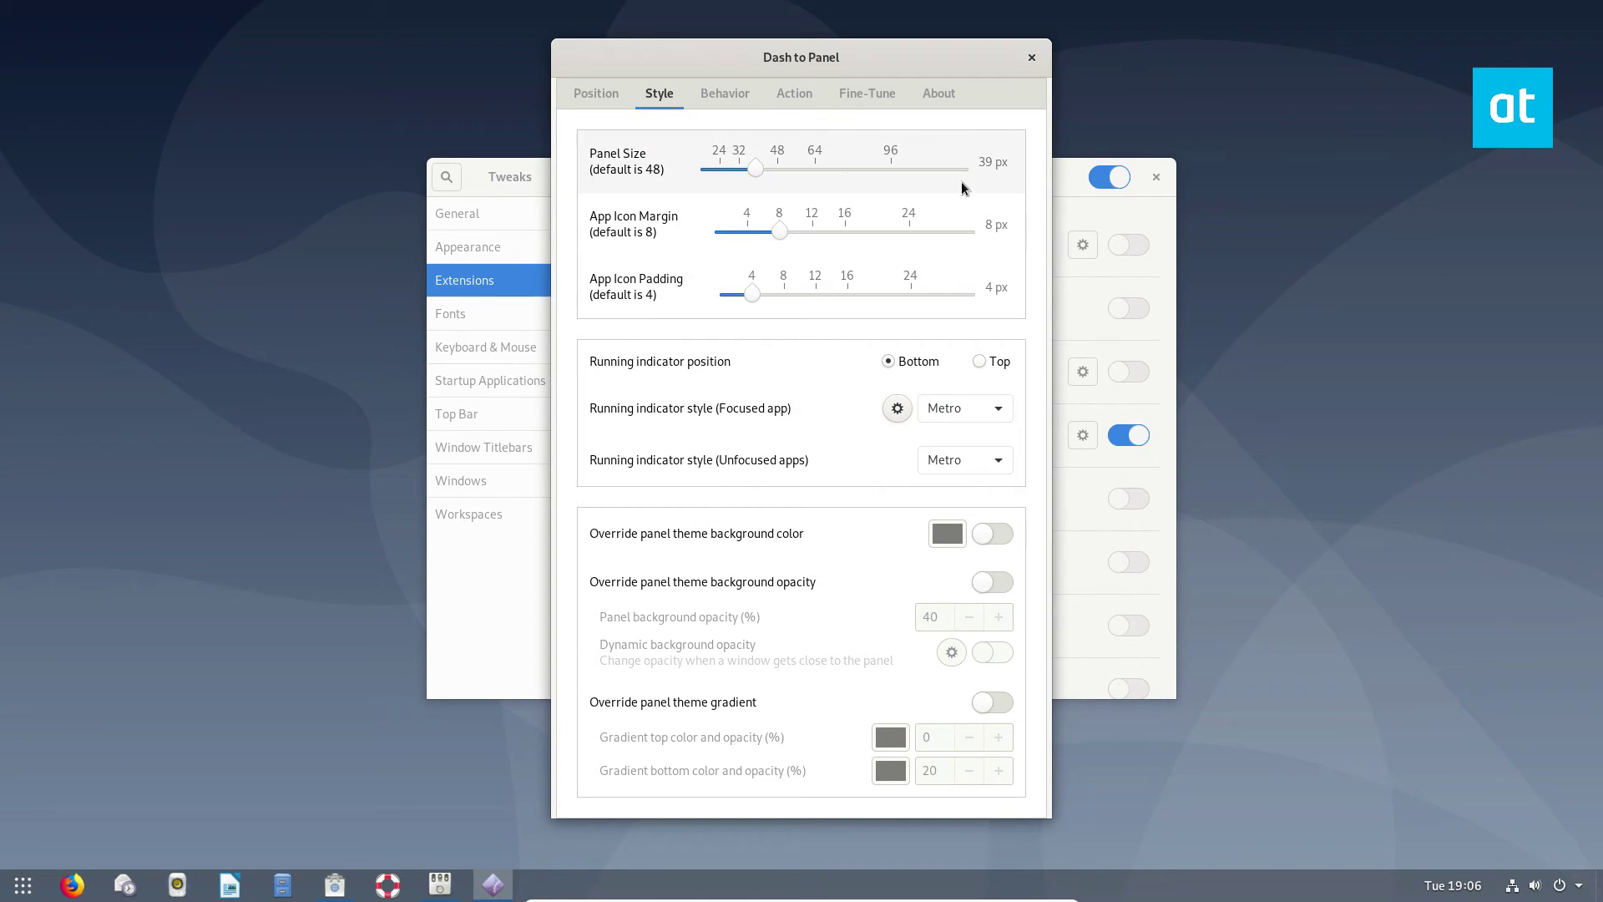
pyautogui.moveTo(776, 226); pyautogui.dragTo(746, 231)
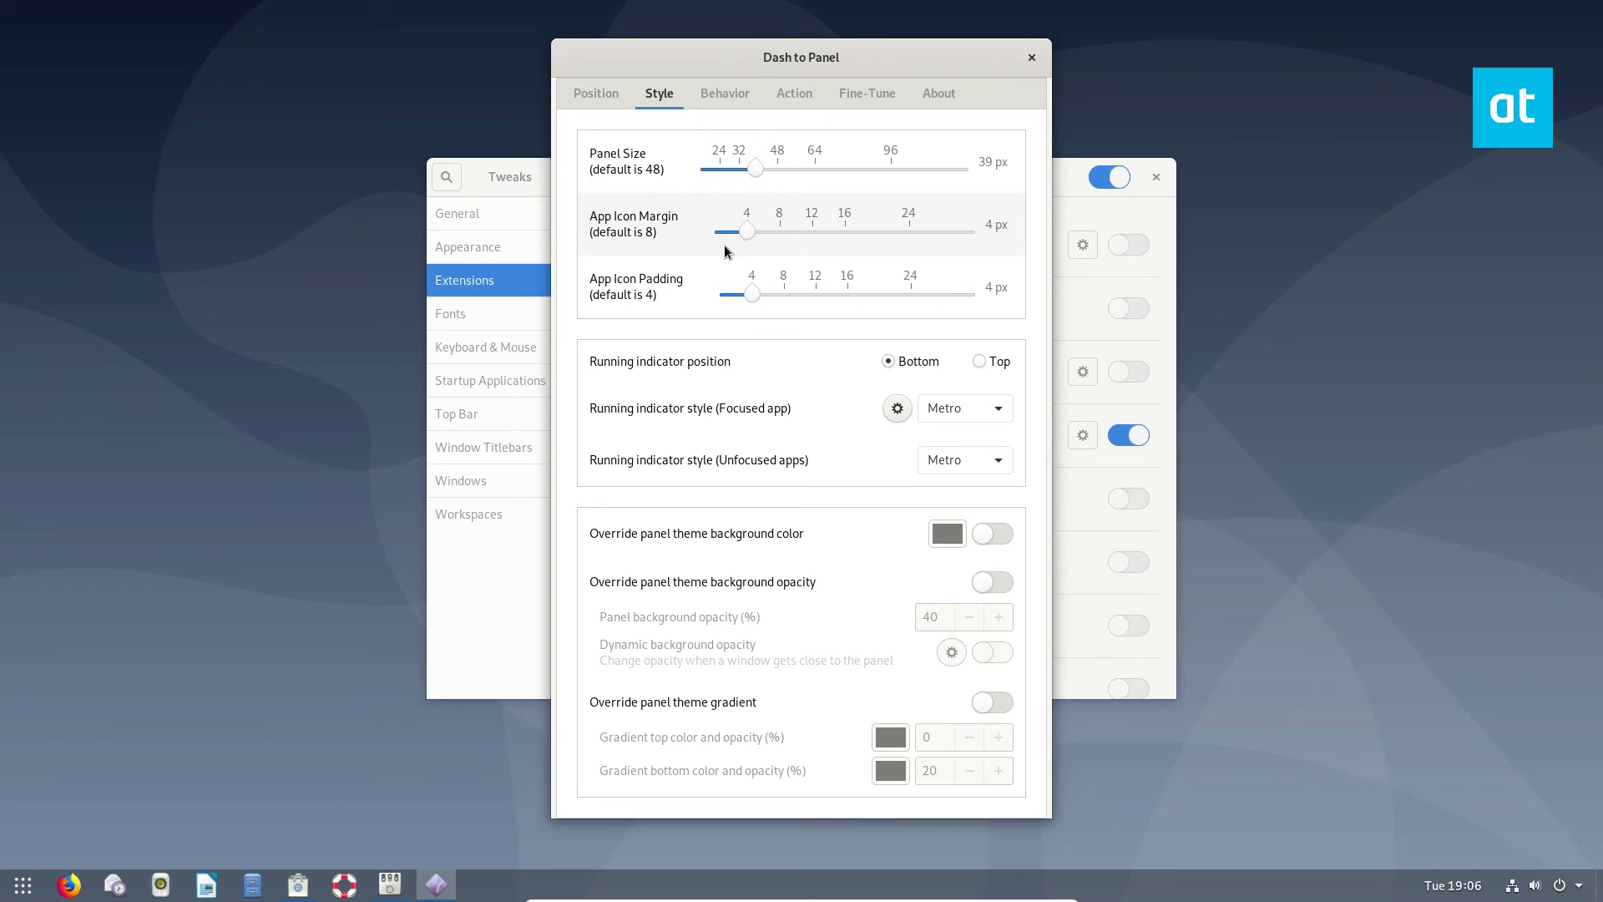
pyautogui.moveTo(749, 232)
pyautogui.mouseDown()
pyautogui.moveTo(849, 230)
pyautogui.moveTo(781, 230)
pyautogui.mouseUp()
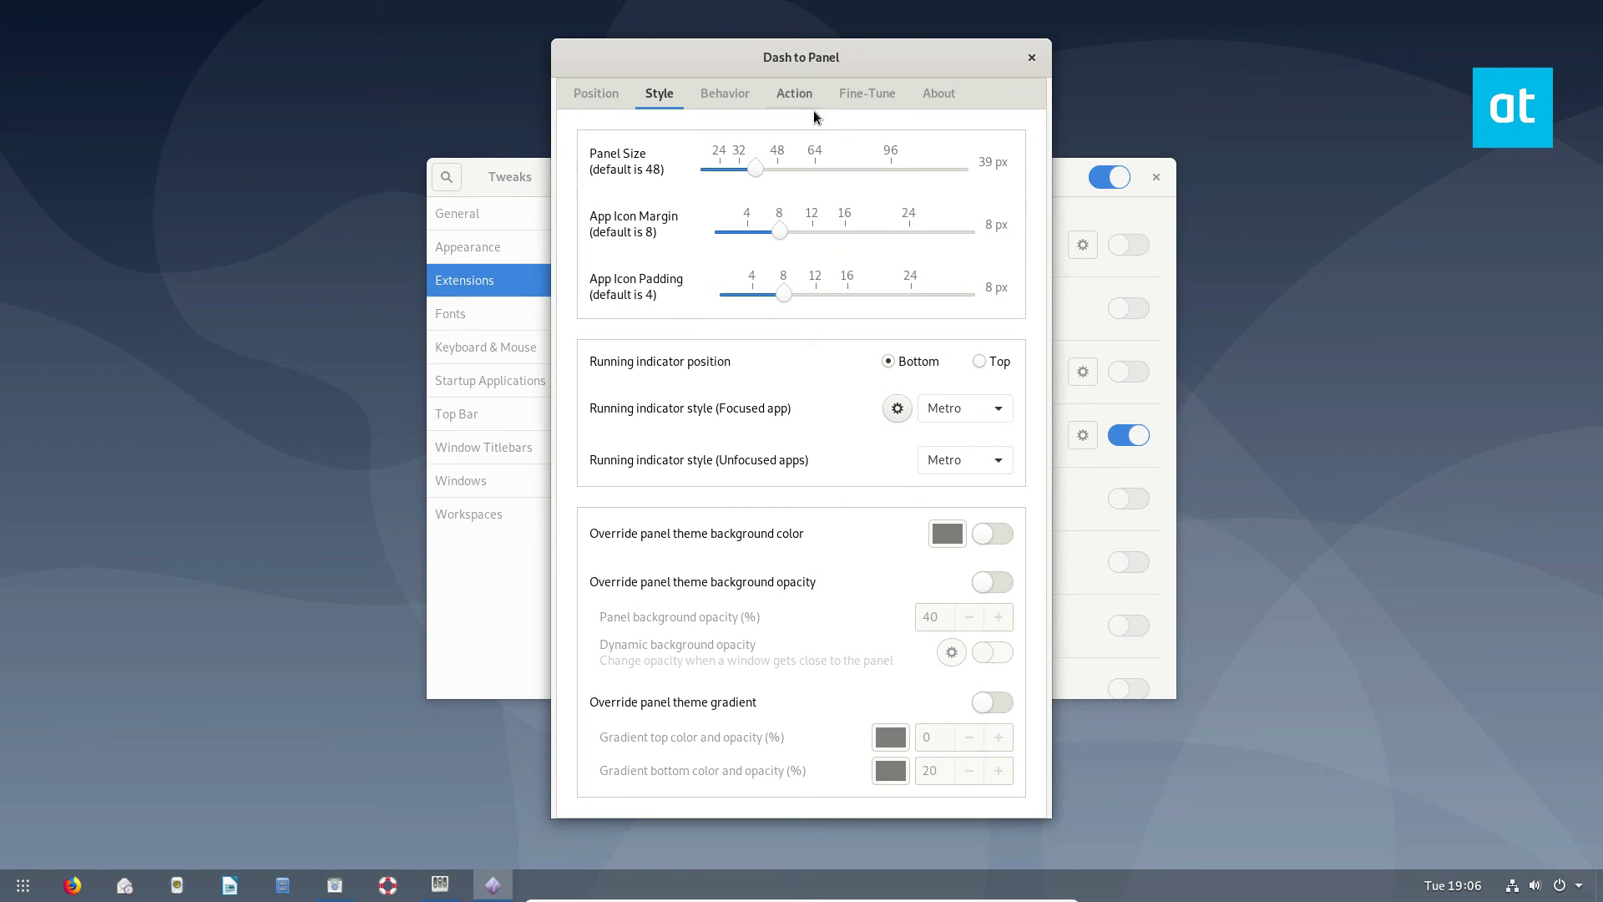
pyautogui.moveTo(786, 294)
pyautogui.mouseDown()
pyautogui.moveTo(826, 287)
pyautogui.moveTo(734, 284)
pyautogui.mouseUp()
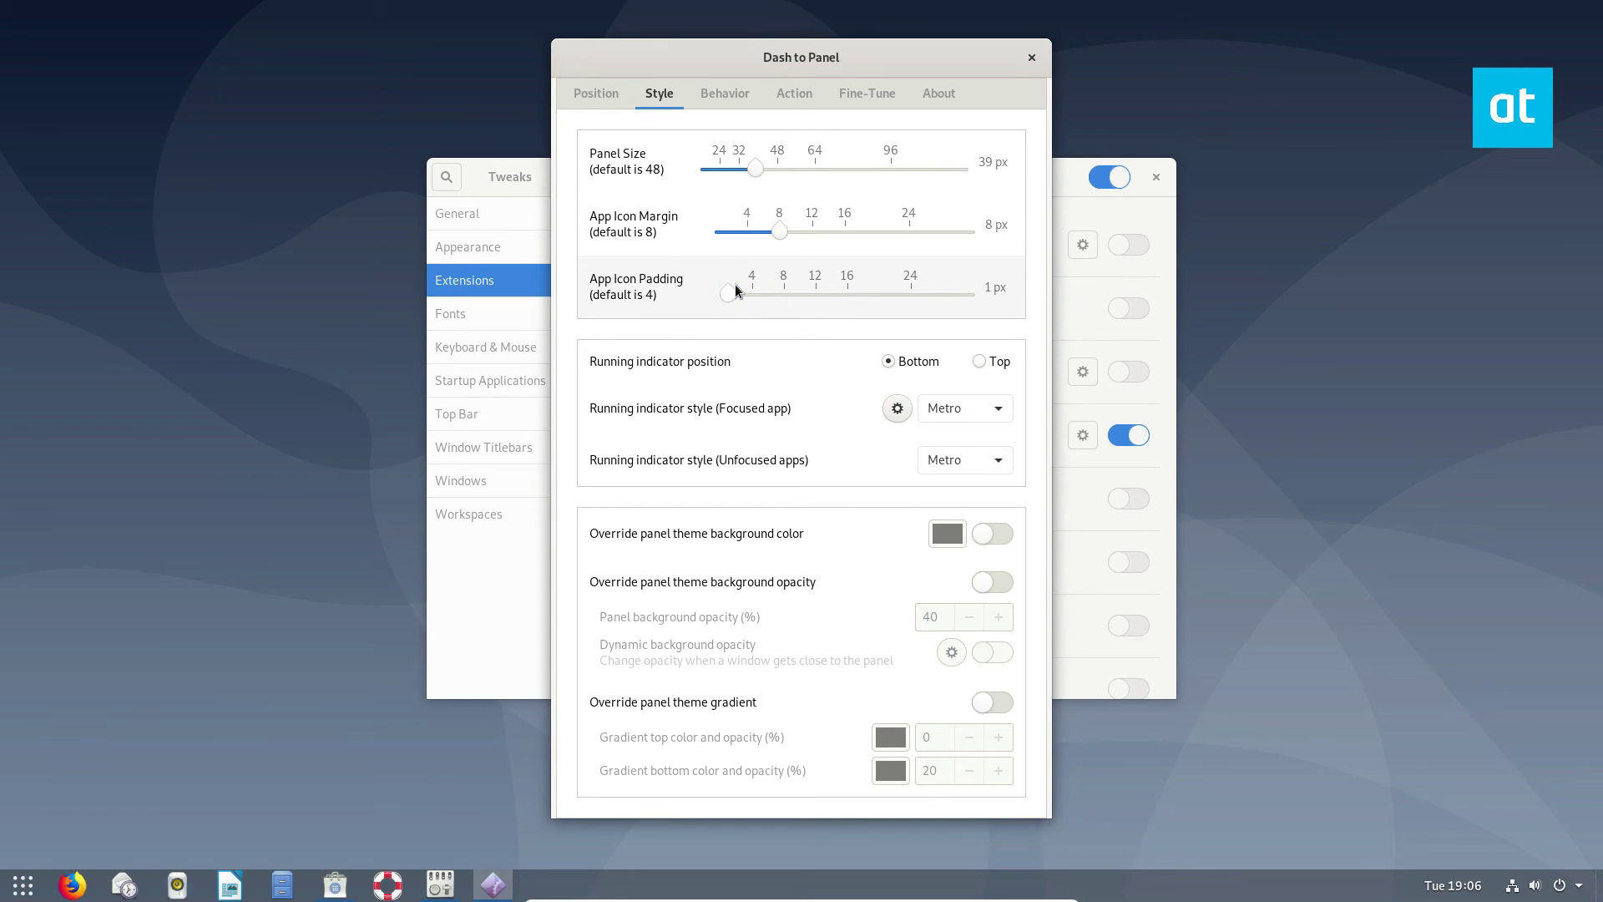
pyautogui.moveTo(731, 290); pyautogui.dragTo(755, 289)
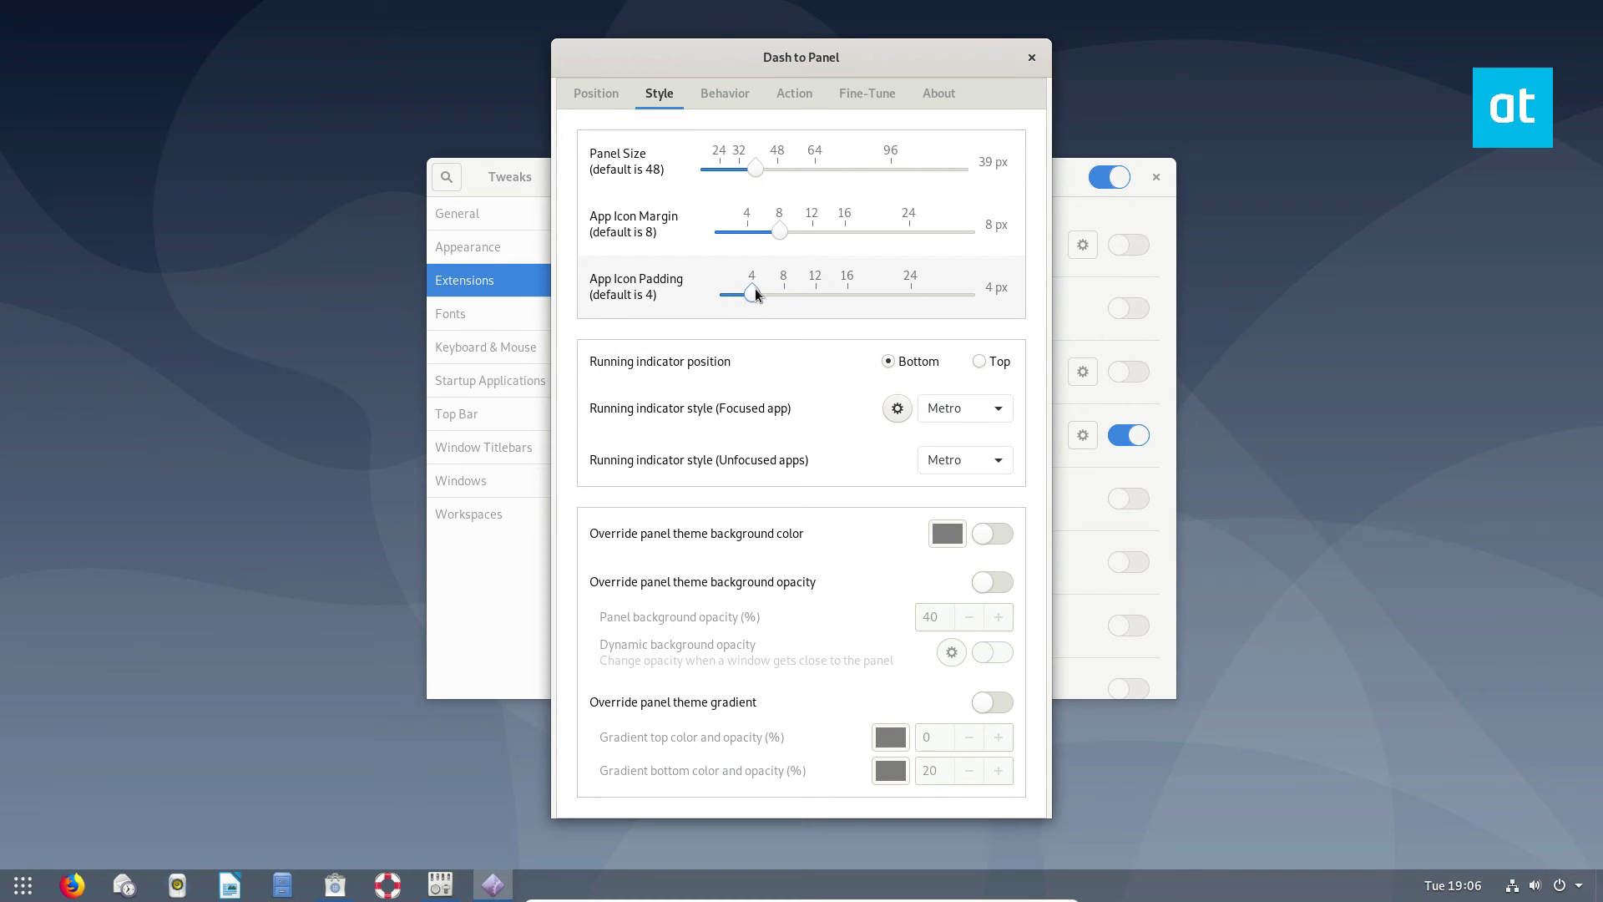
# Set running indicators to Solid for the focused app and Ciliora for unfocused apps.
pyautogui.click(947, 404)
pyautogui.click(945, 360)
pyautogui.click(959, 460)
pyautogui.click(948, 455)
pyautogui.click(948, 438)
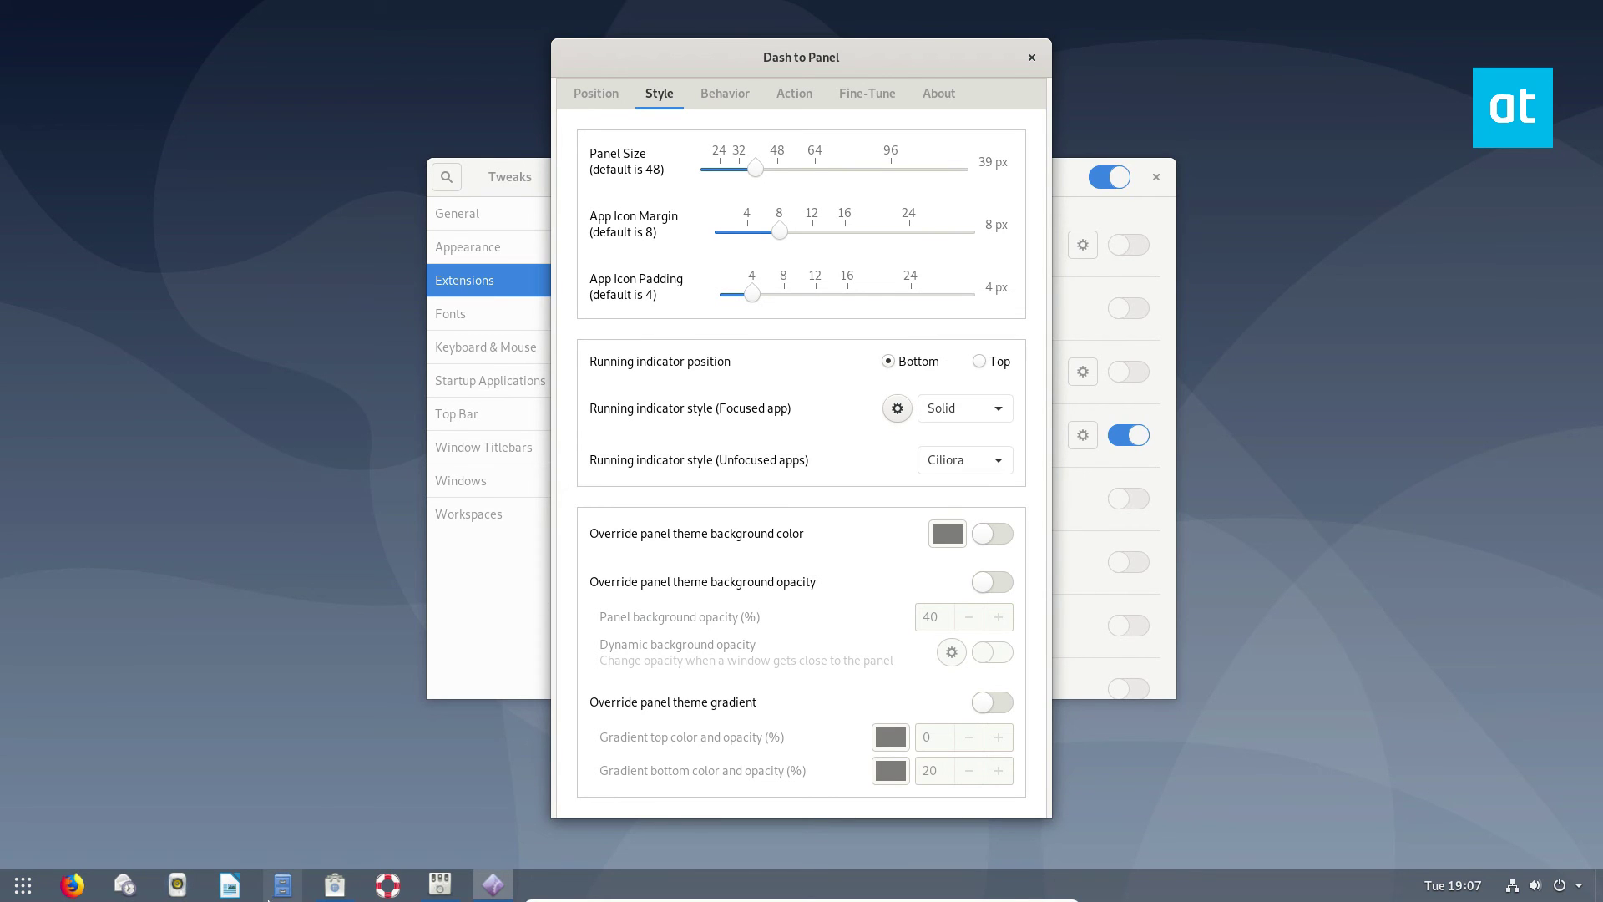
# On the Behavior page toggle Show favorite applications and Show Applications icon off and back on.
pyautogui.click(737, 102)
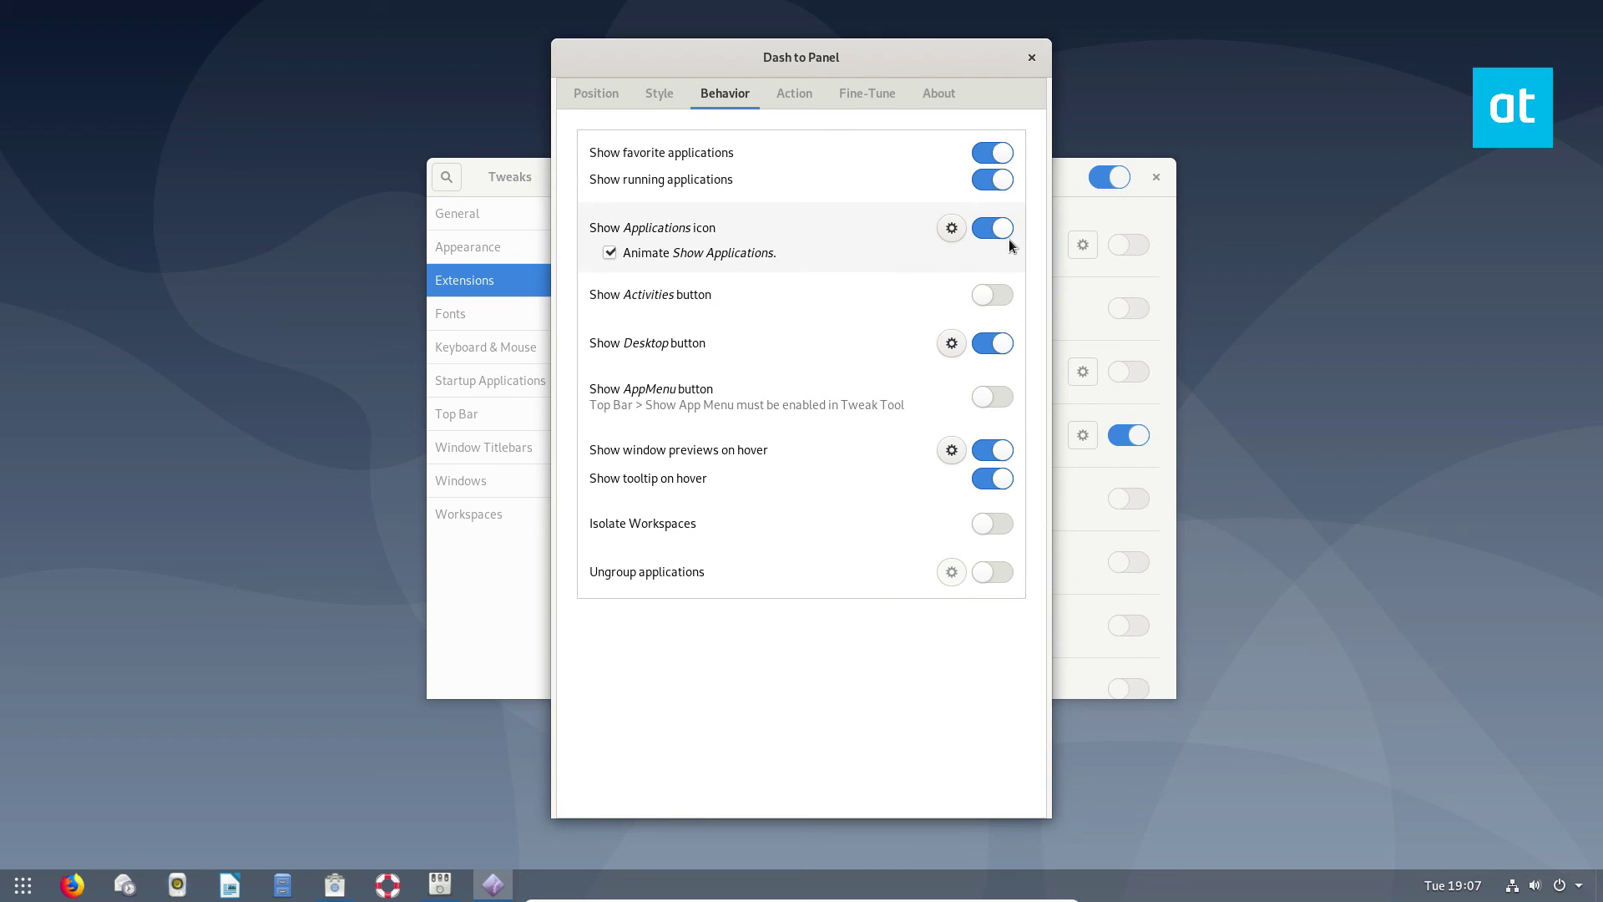
pyautogui.click(992, 154)
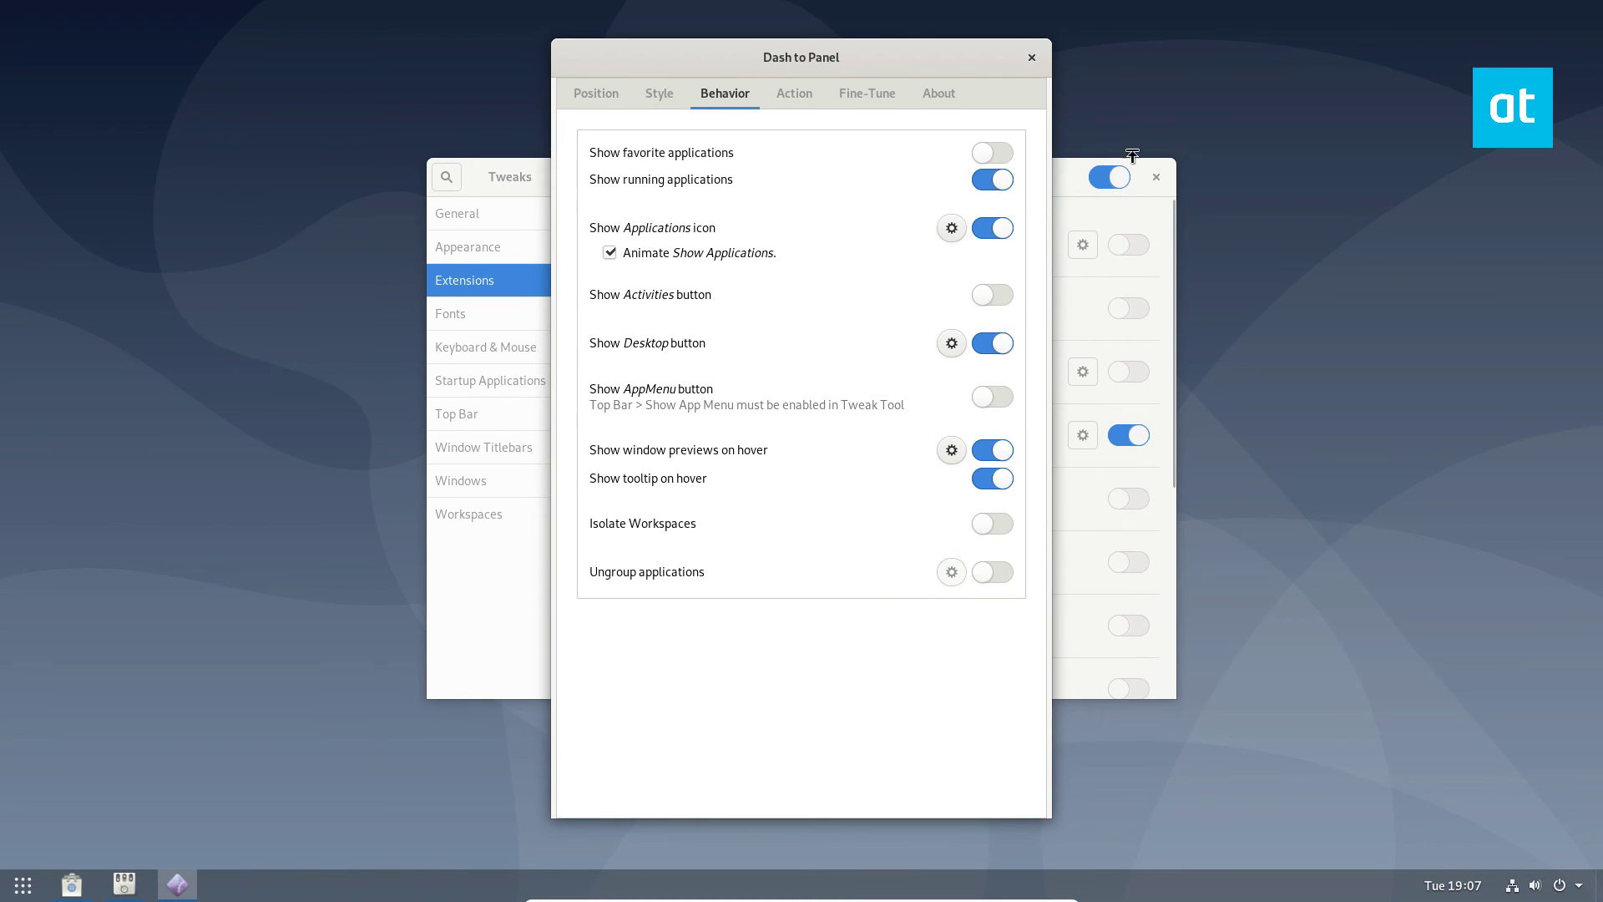
pyautogui.click(992, 152)
pyautogui.click(998, 227)
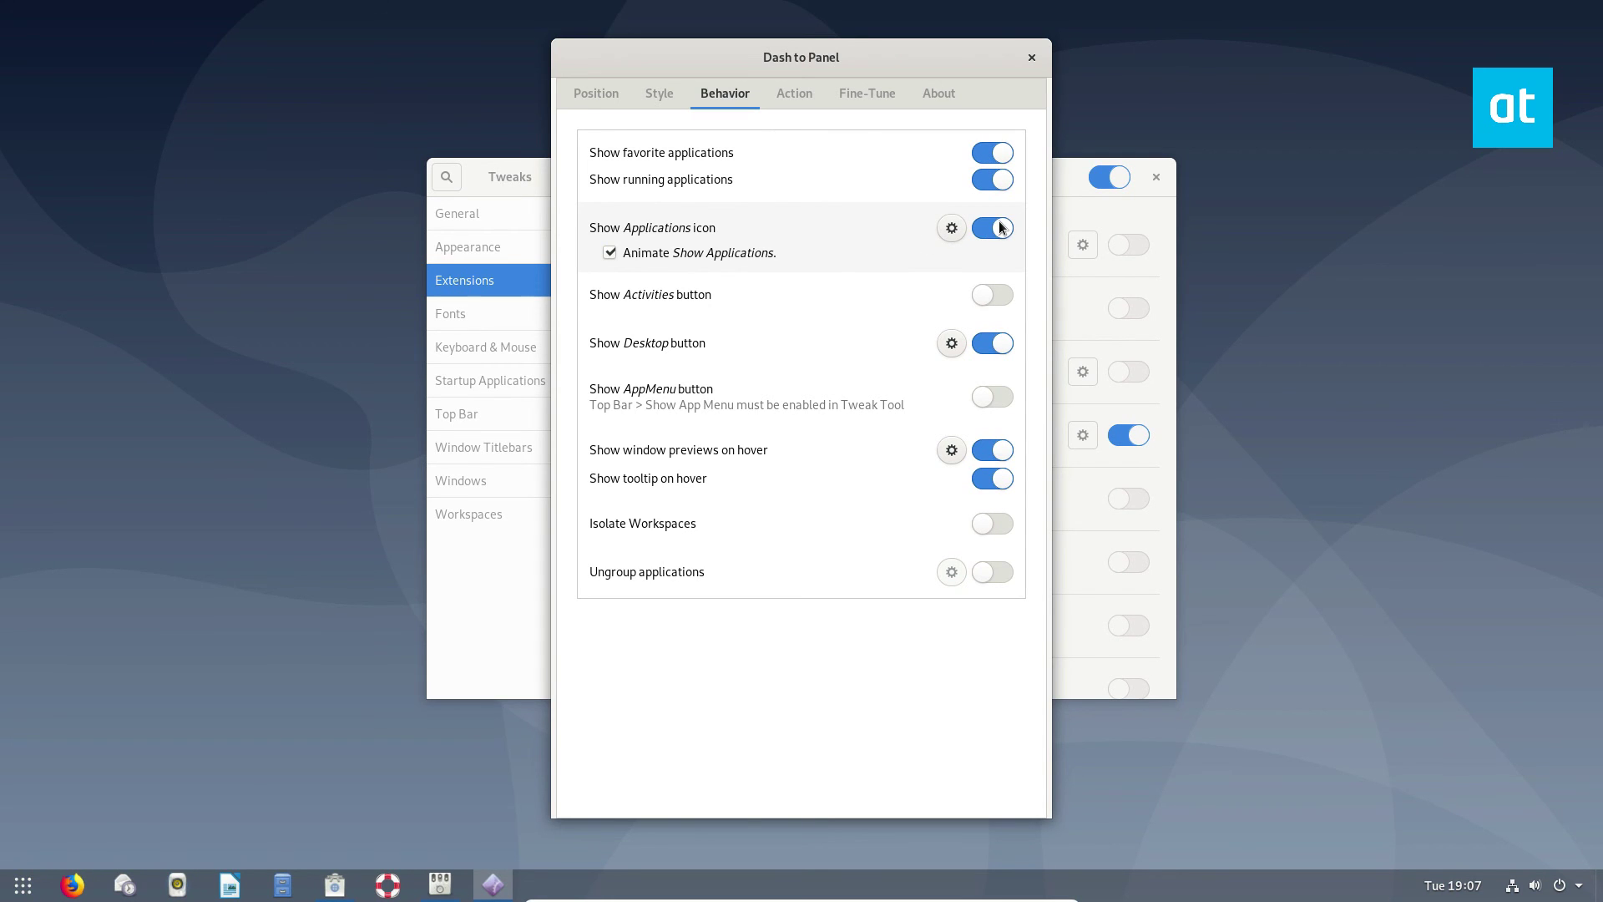